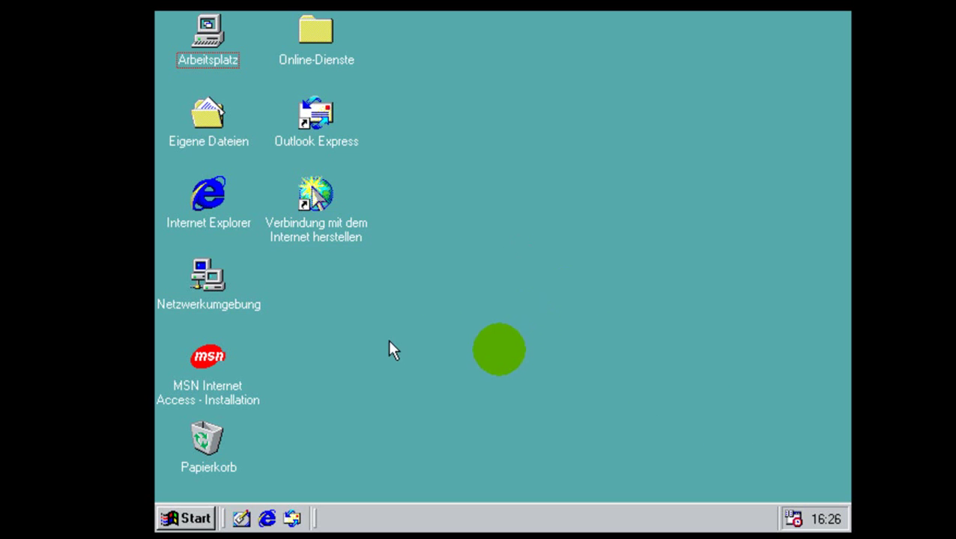
# Shut down the Windows 98 guest with Beenden from the Start menu, confirming with OK
pyautogui.click(187, 518)
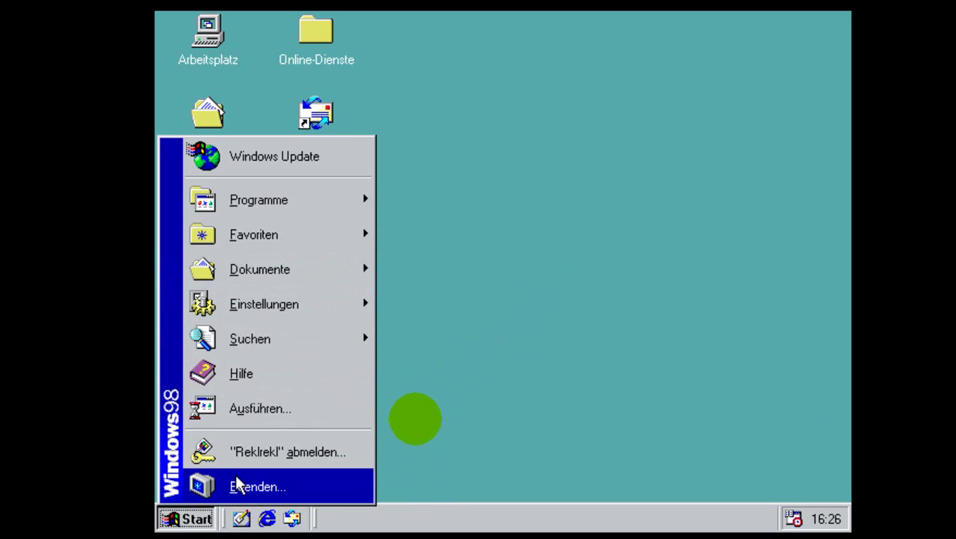
pyautogui.click(240, 486)
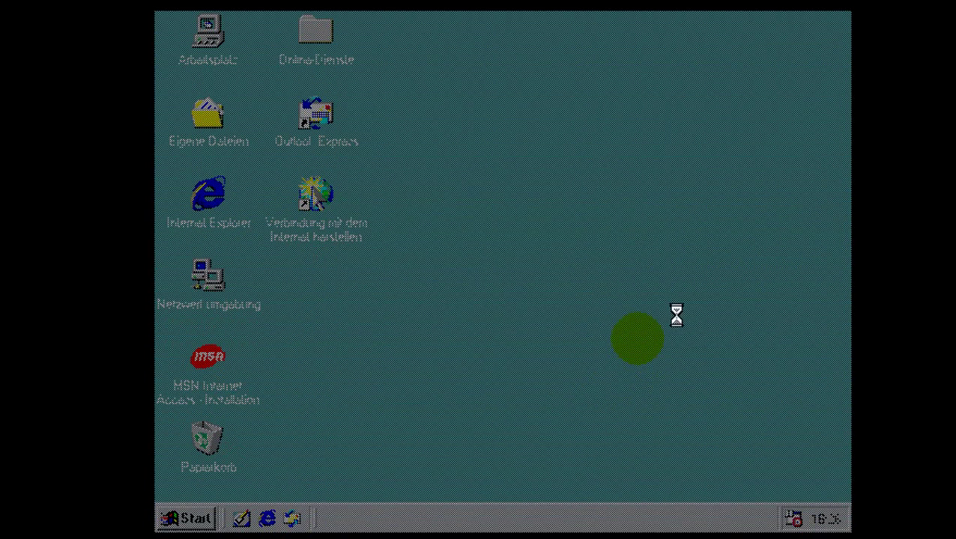
pyautogui.click(446, 303)
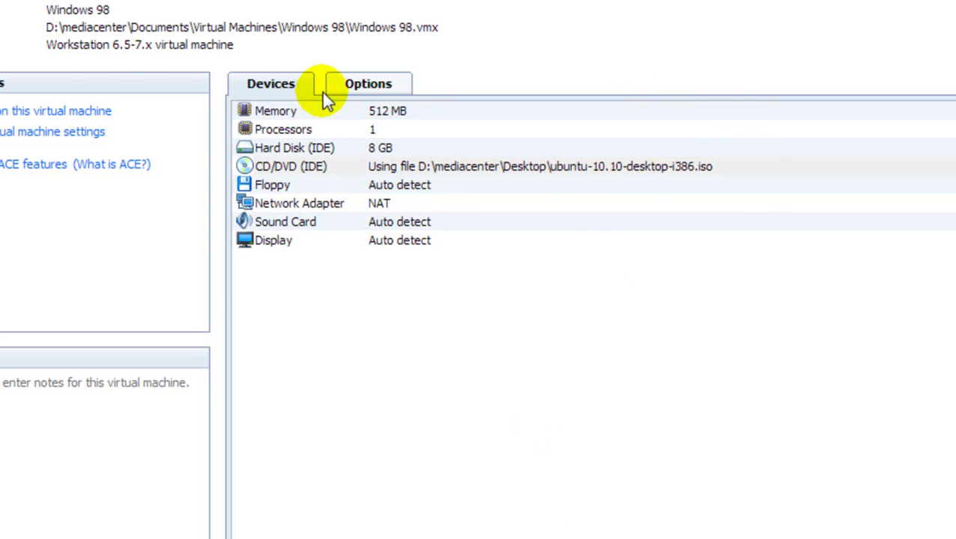
# Power the Windows 98 virtual machine back on from its summary page
pyautogui.click(64, 112)
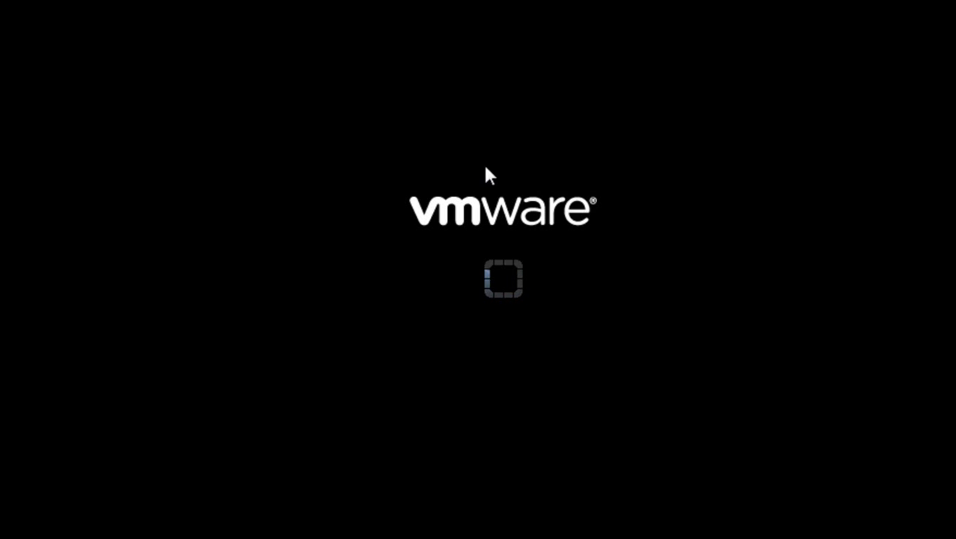
# Power the virtual machine on again and give it keyboard focus while booting
pyautogui.click(515, 284)
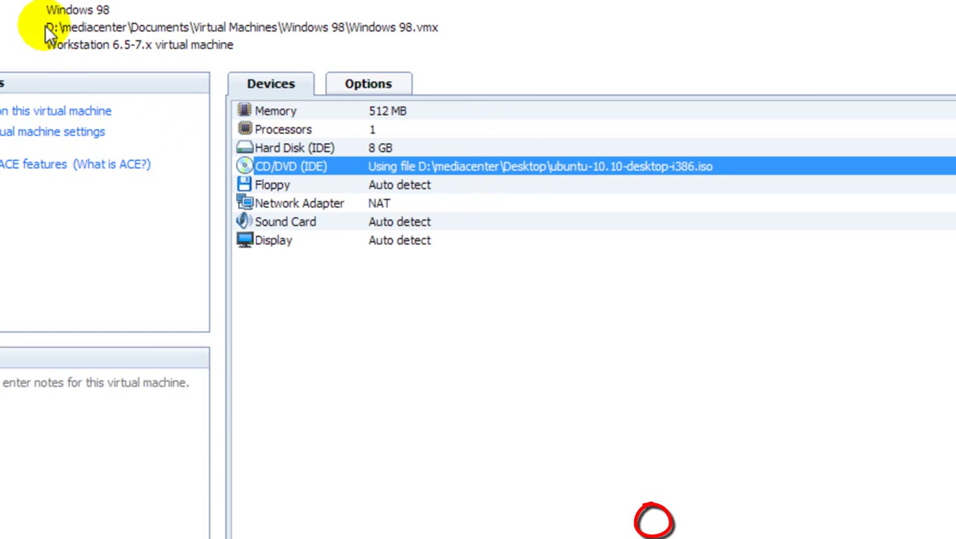
pyautogui.click(30, 106)
pyautogui.click(490, 207)
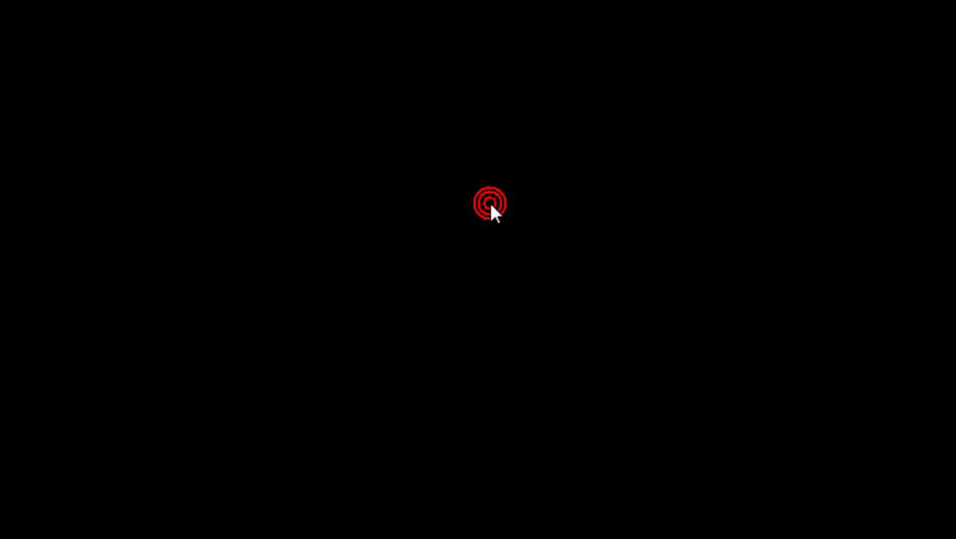
# From the Esc boot menu, enter PhoenixBIOS Setup and switch to the Boot tab
pyautogui.press('Escape')
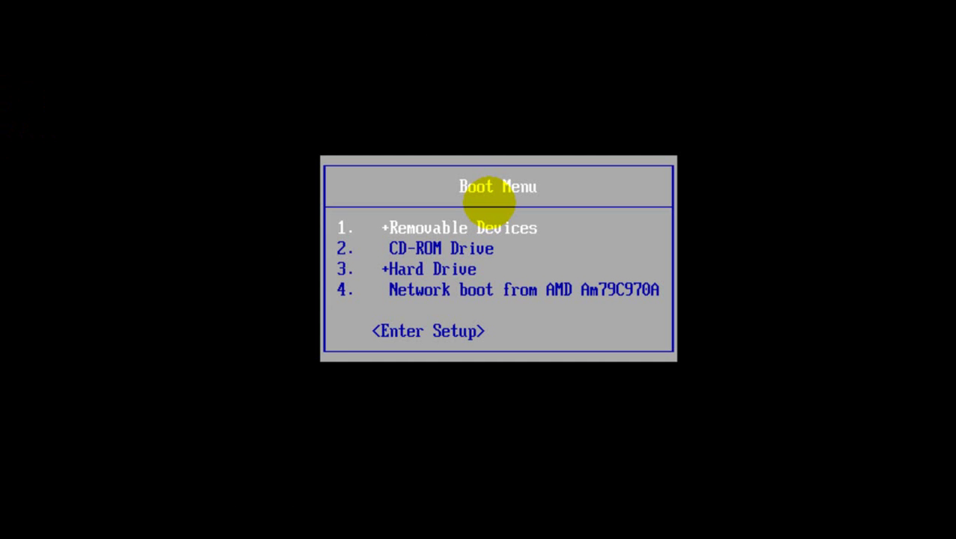
pyautogui.press('Down')
pyautogui.press('Down')
pyautogui.press('Down')
pyautogui.press('Up')
pyautogui.press('Up')
pyautogui.press('Up')
pyautogui.press('Up')
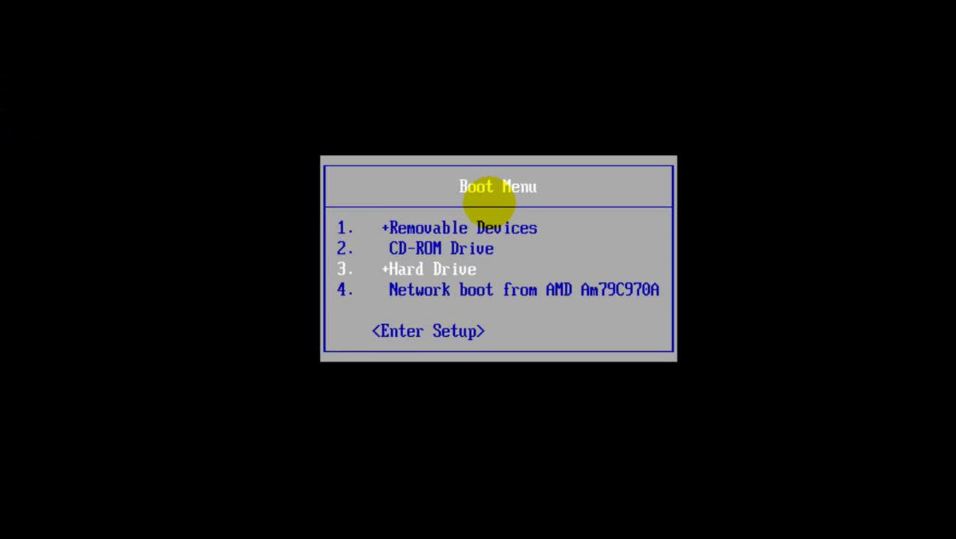
pyautogui.press('Down')
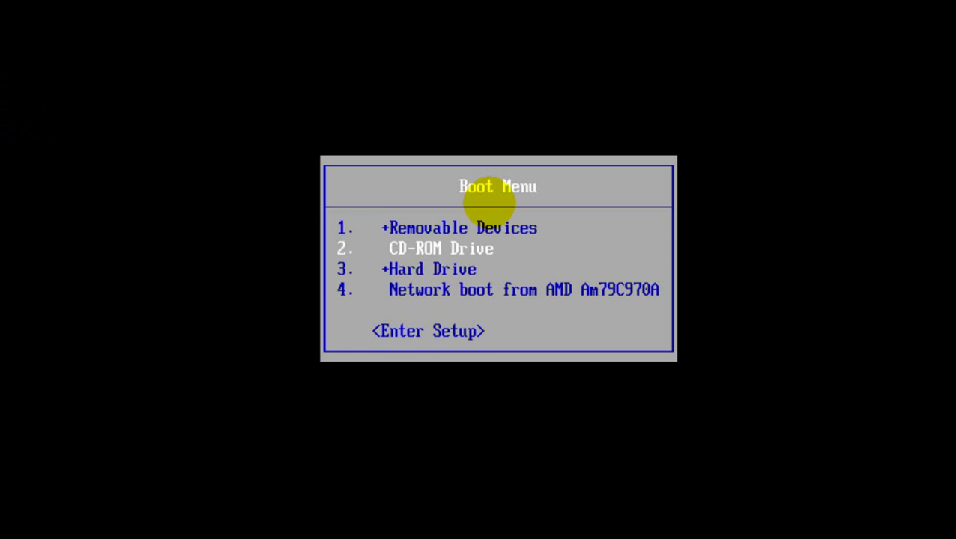
pyautogui.press('Down')
pyautogui.press('Down')
pyautogui.press('Down')
pyautogui.press('Return')
pyautogui.press('Right')
pyautogui.press('Right')
pyautogui.press('Right')
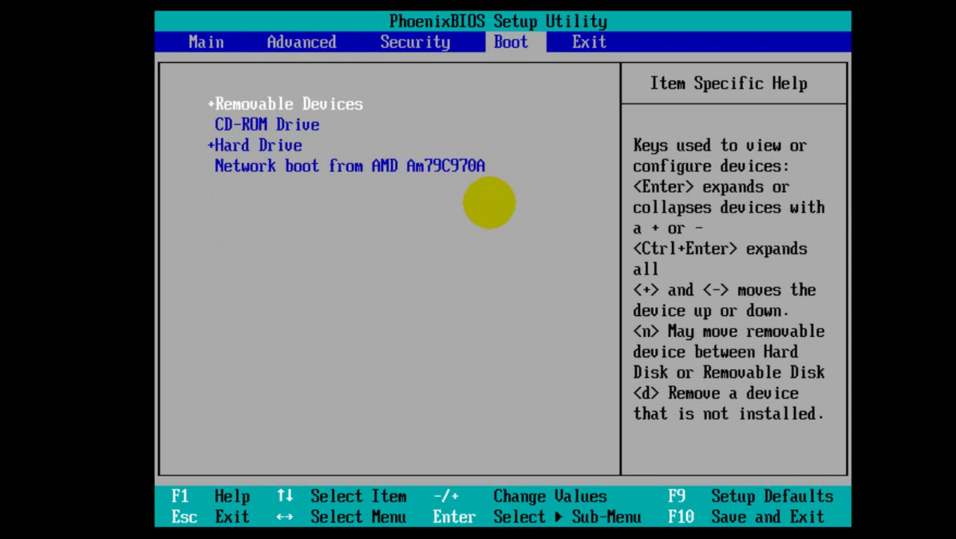
# Move through the boot device list and select CD-ROM Drive
pyautogui.press('Down')
pyautogui.press('Down')
pyautogui.press('Down')
pyautogui.press('Up')
pyautogui.press('Up')
pyautogui.press('Up')
pyautogui.press('Down')
pyautogui.press('Down')
pyautogui.press('Up')
pyautogui.press('Up')
pyautogui.press('Down')
pyautogui.press('Down')
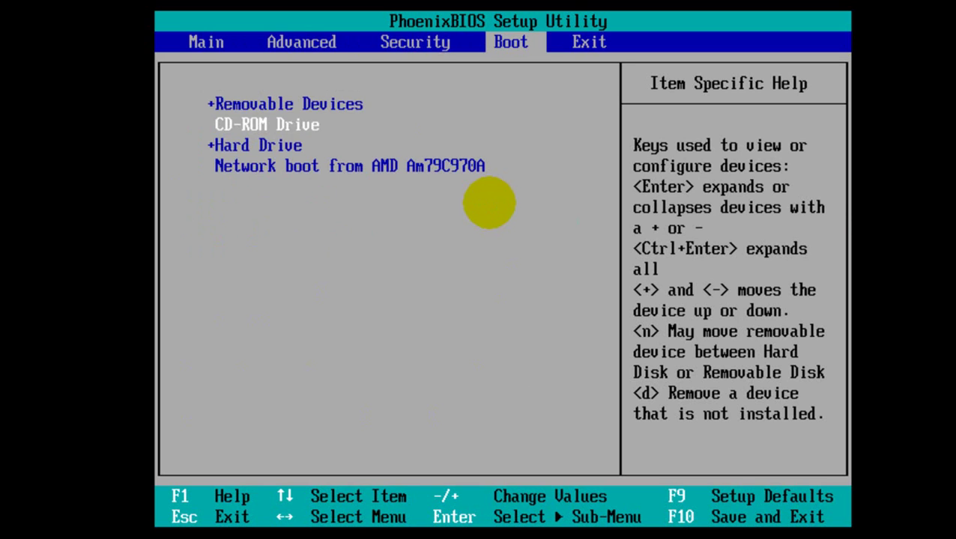
pyautogui.press('Up')
pyautogui.press('Down')
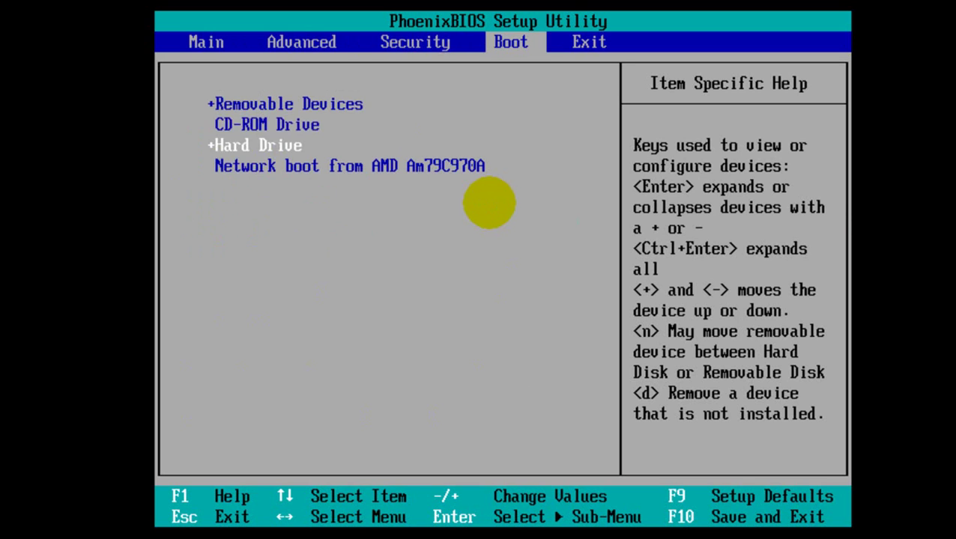
pyautogui.press('Down')
pyautogui.press('Up')
pyautogui.press('Down')
pyautogui.press('Up')
pyautogui.press('Up')
pyautogui.press('Down')
pyautogui.press('Down')
pyautogui.press('Up')
pyautogui.press('Up')
pyautogui.press('Down')
pyautogui.press('Up')
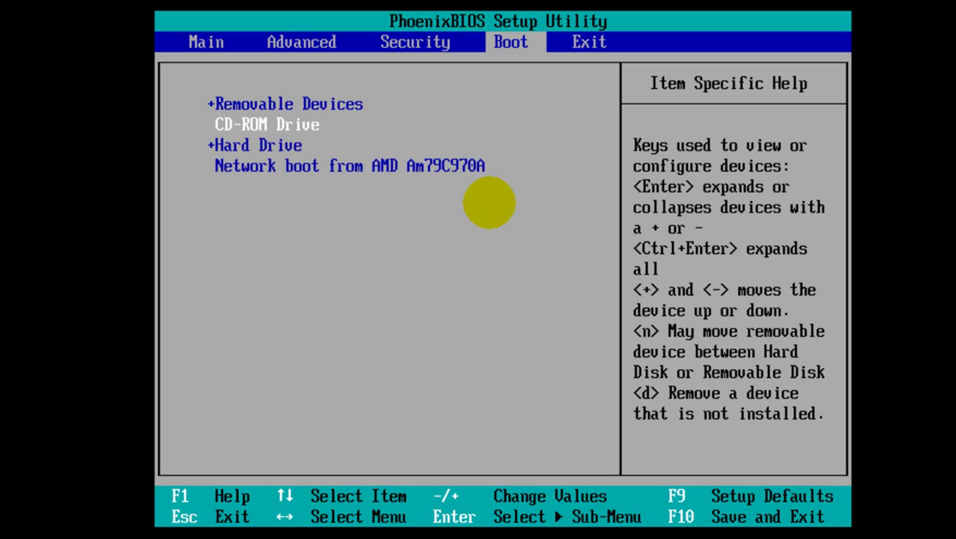
# Place CD-ROM Drive above Hard Drive with +/-, then save and exit with F10
pyautogui.click(471, 347)
pyautogui.press('+')
pyautogui.press('-')
pyautogui.press('-')
pyautogui.press('-')
pyautogui.press('+')
pyautogui.press('+')
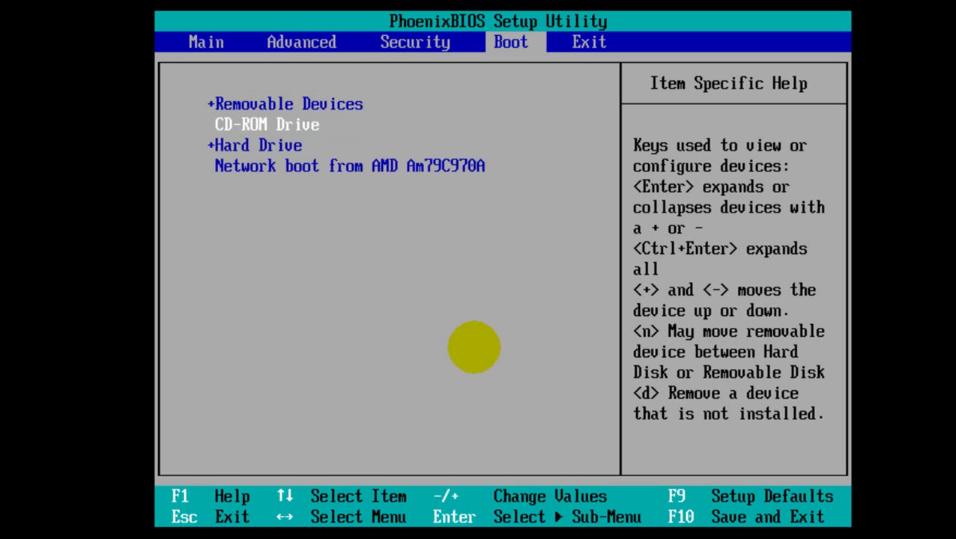
pyautogui.click(474, 348)
pyautogui.press('F10')
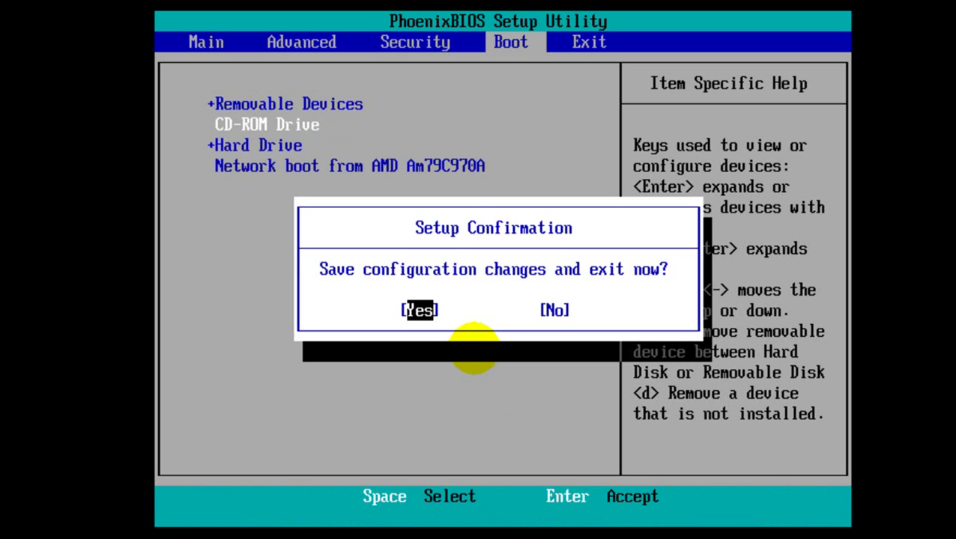
pyautogui.press('Return')
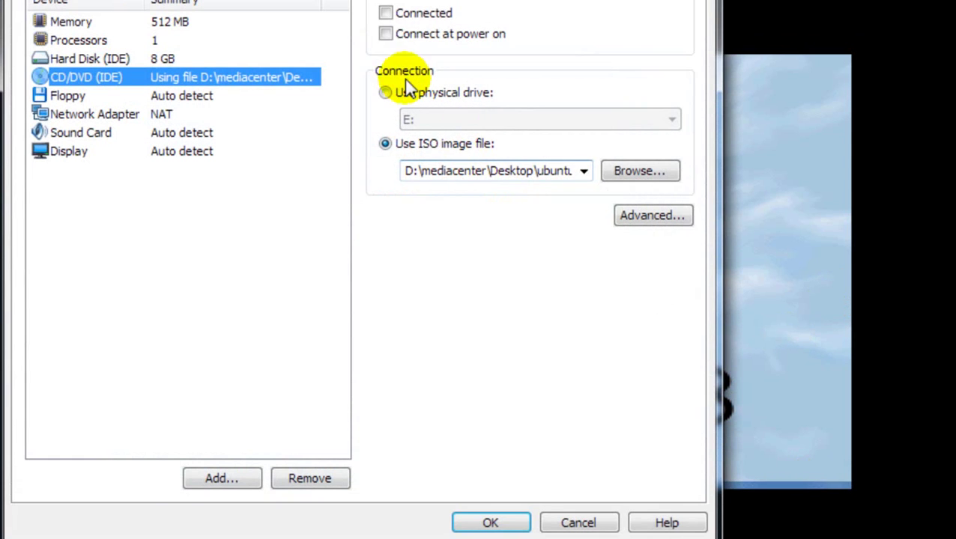
# Set the Ubuntu ISO CD/DVD drive to connect at power on and focus the rebooting VM
pyautogui.click(400, 36)
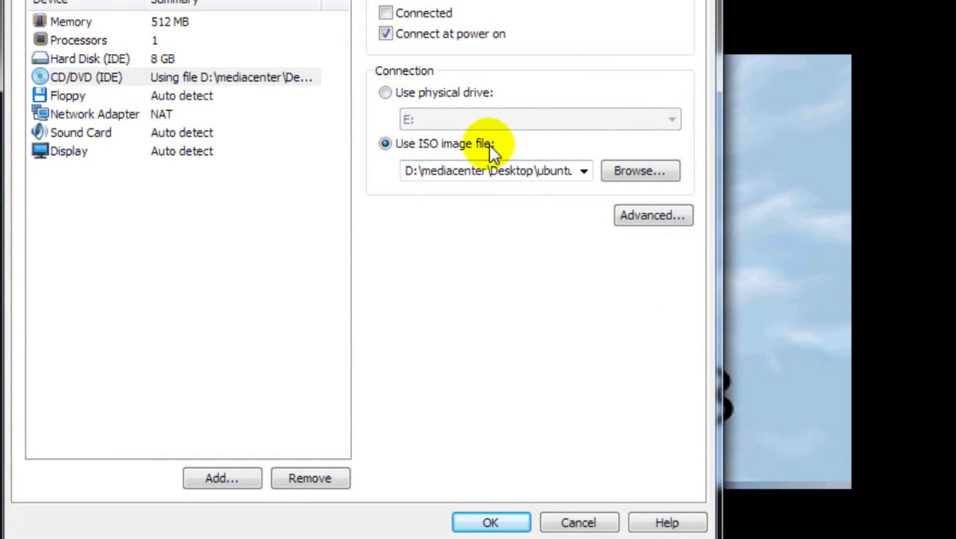
pyautogui.click(493, 518)
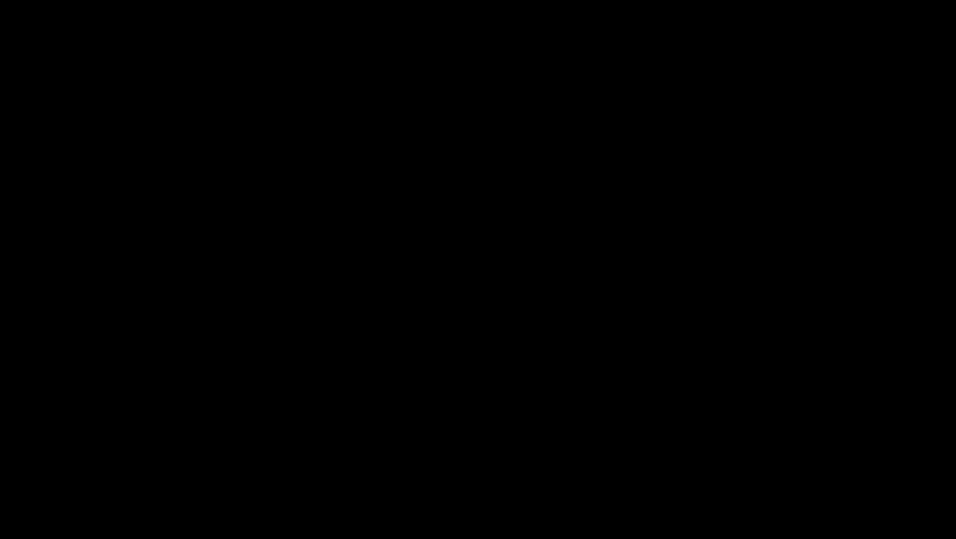
pyautogui.click(505, 264)
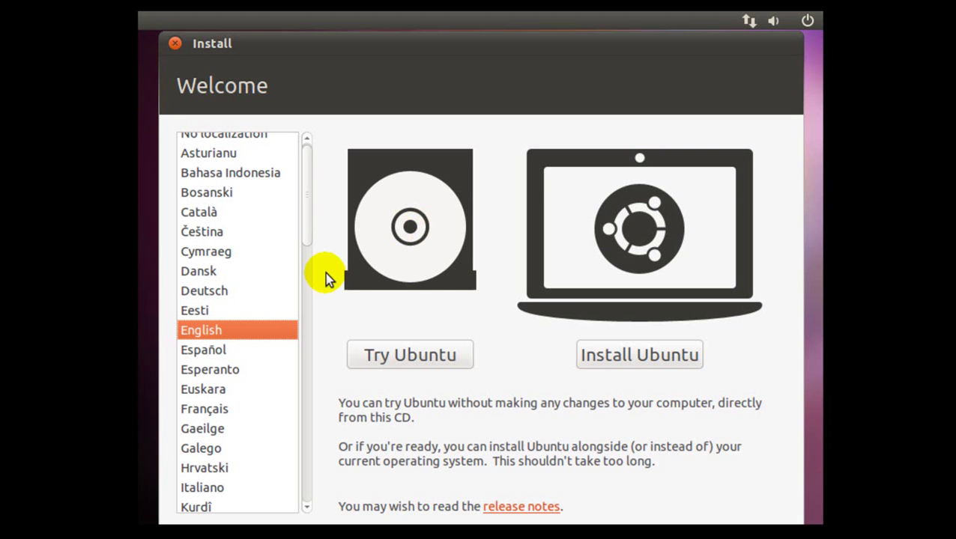
# Switch the installer language to Deutsch and start 'Ubuntu installieren'
pyautogui.click(219, 291)
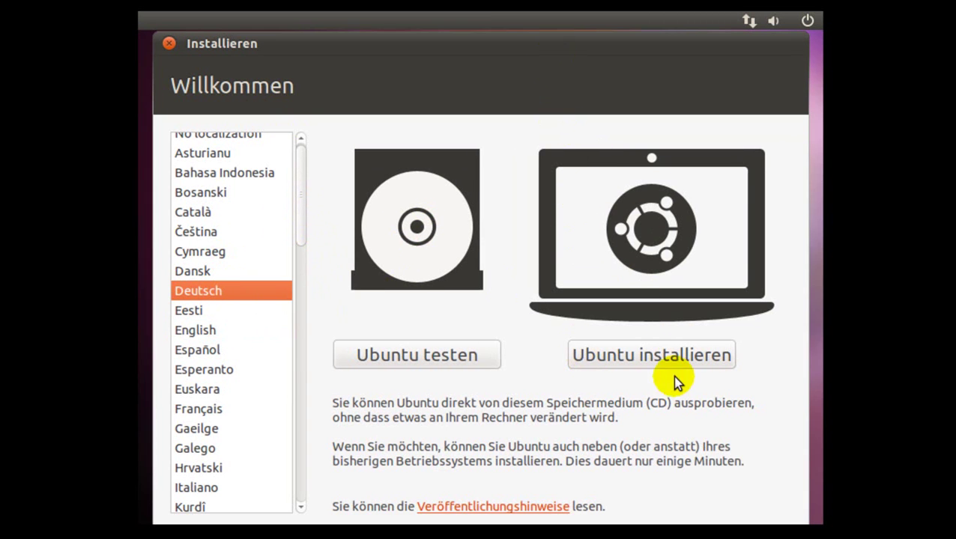
pyautogui.click(654, 358)
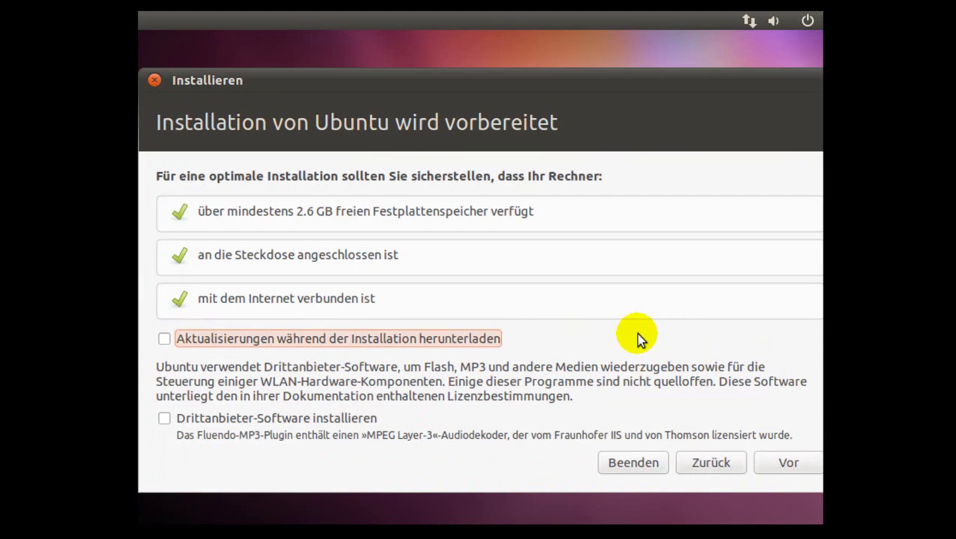
# Enable downloading updates and installing third-party software, then continue past the preparation checks
pyautogui.moveTo(391, 89); pyautogui.dragTo(380, 47)
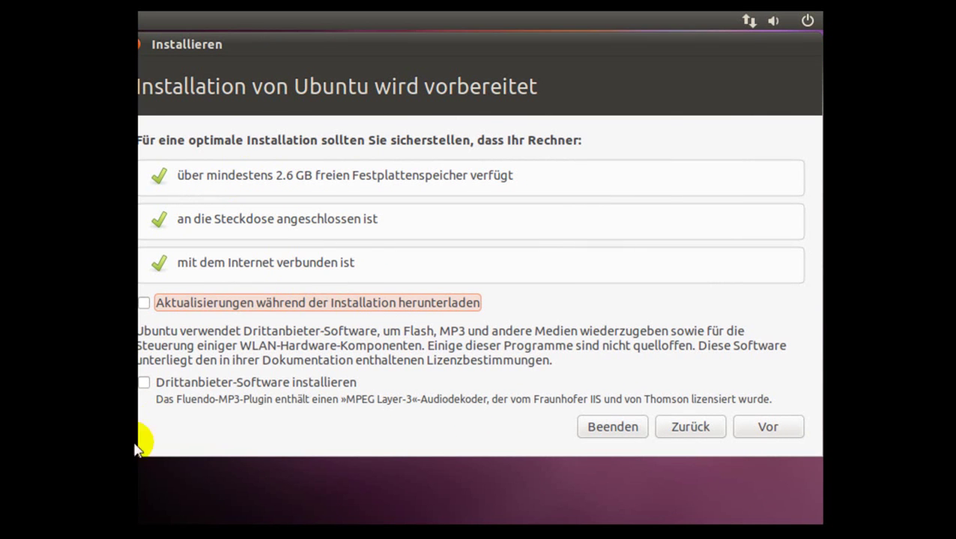
pyautogui.click(149, 303)
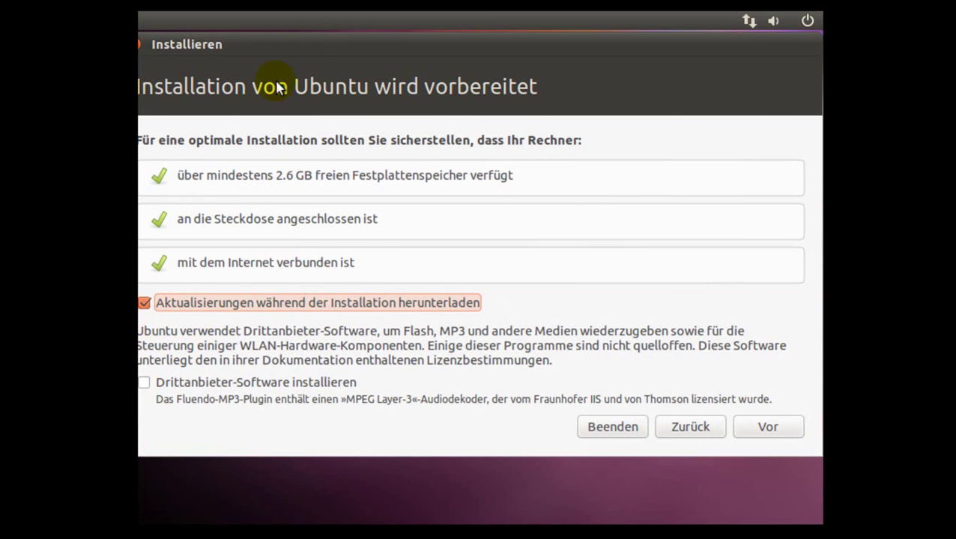
pyautogui.moveTo(331, 51)
pyautogui.mouseDown()
pyautogui.moveTo(427, 47)
pyautogui.moveTo(335, 47)
pyautogui.mouseUp()
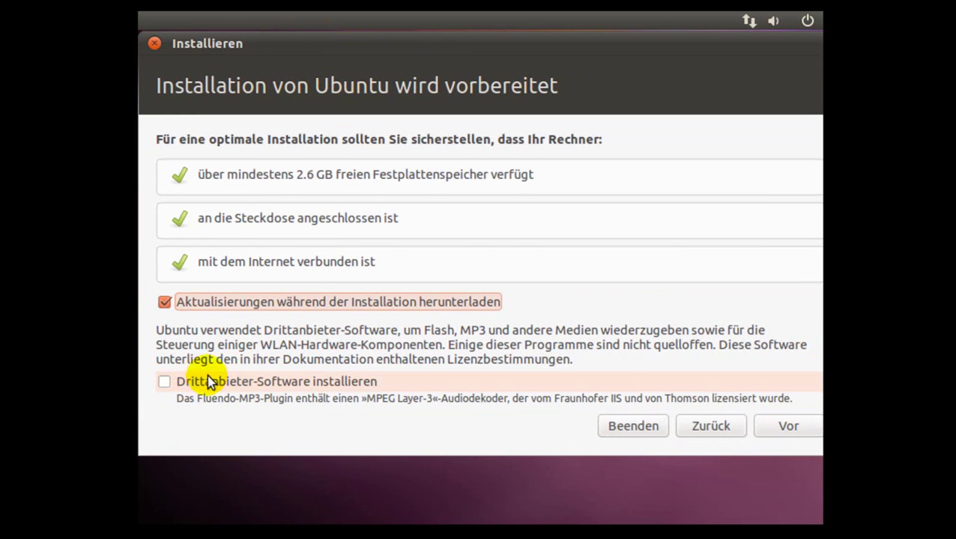
pyautogui.click(163, 382)
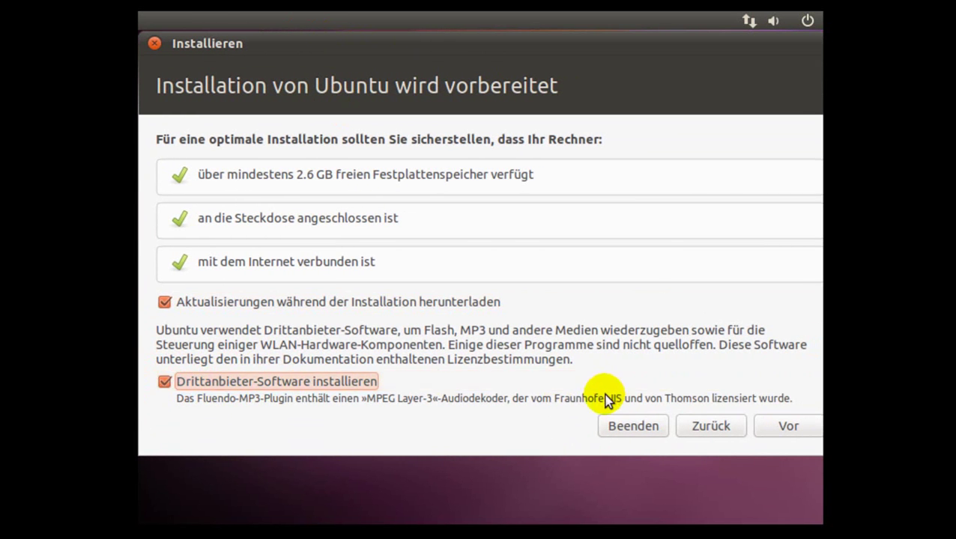
pyautogui.click(787, 425)
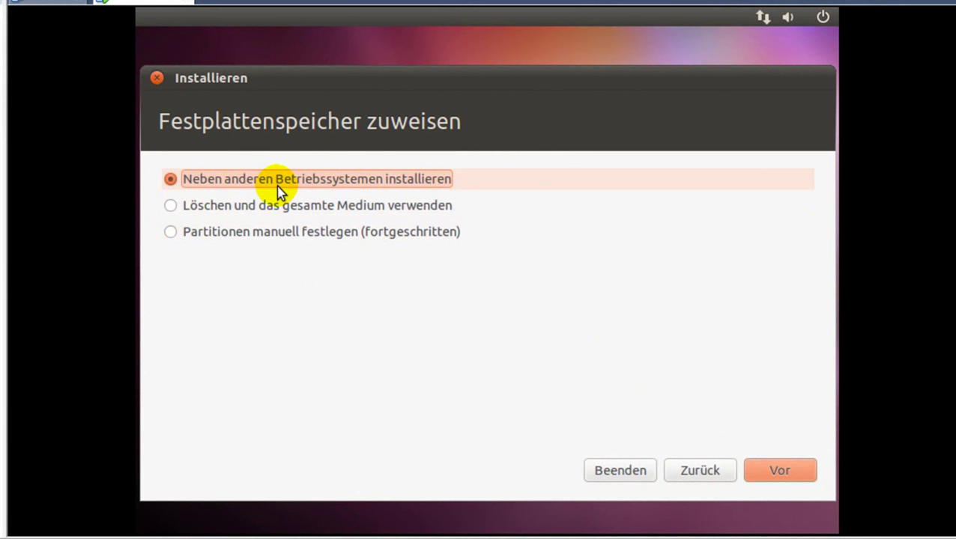
# Continue with 'Neben anderen Betriebssystemen installieren' selected
pyautogui.click(759, 469)
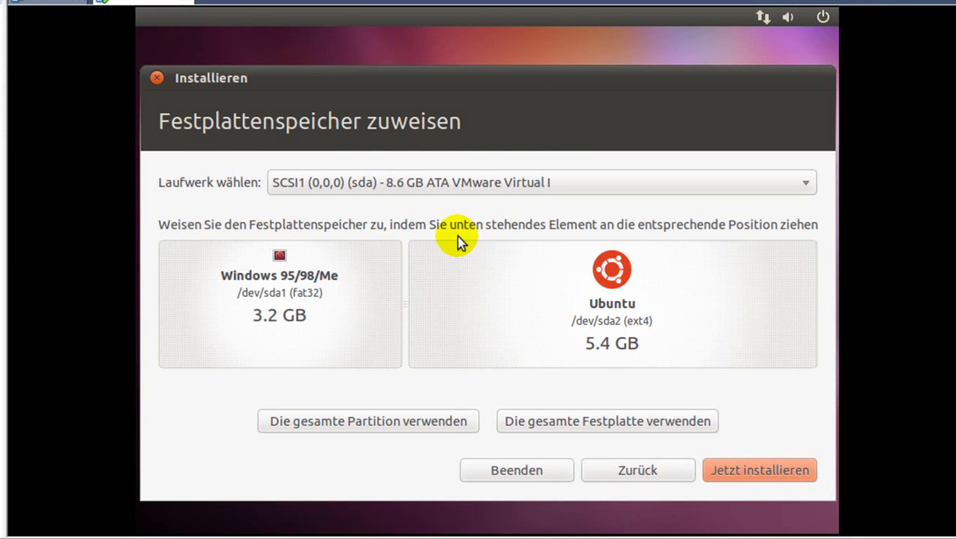
# Keep the same target disk and drag the divider to Windows 2.0 GB, Ubuntu 6.6 GB
pyautogui.click(482, 185)
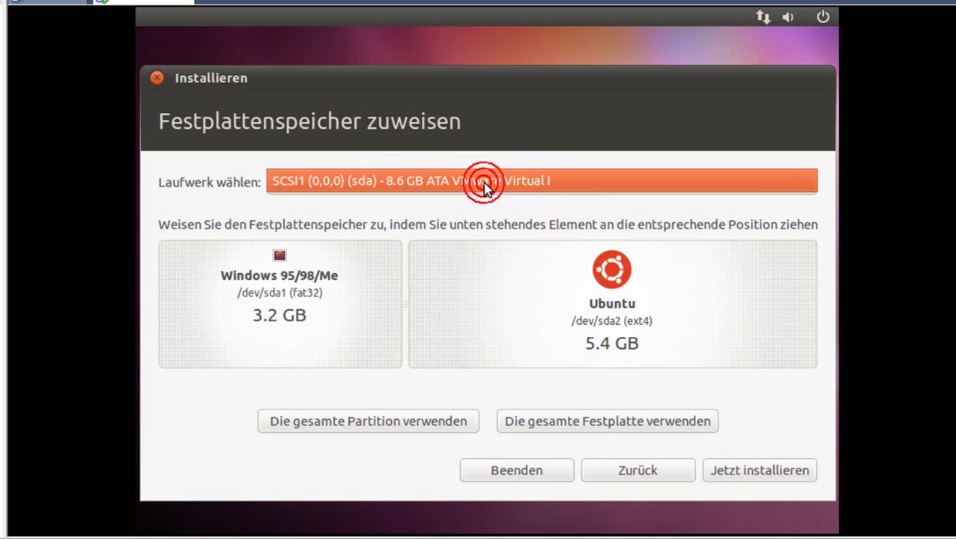
pyautogui.click(589, 185)
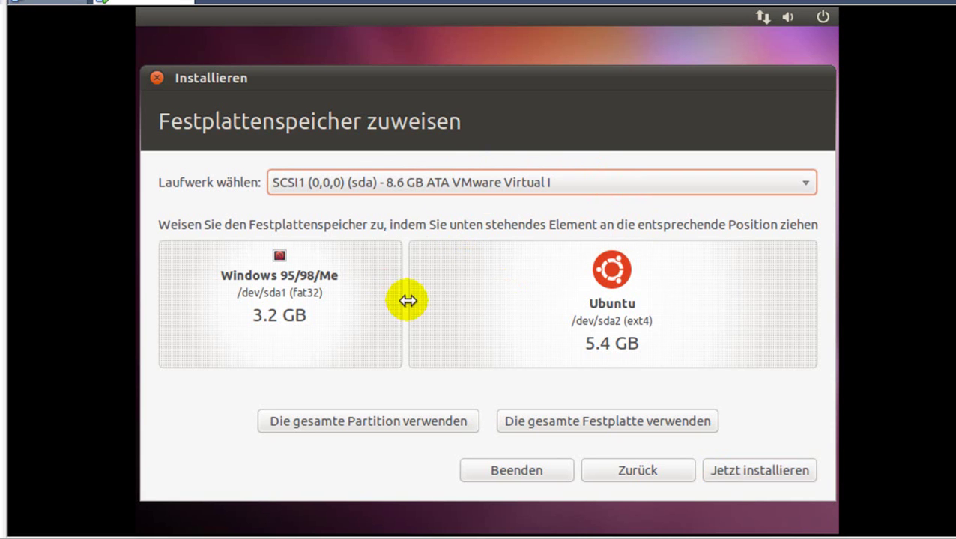
pyautogui.moveTo(405, 301); pyautogui.dragTo(279, 310)
pyautogui.moveTo(288, 310); pyautogui.dragTo(313, 314)
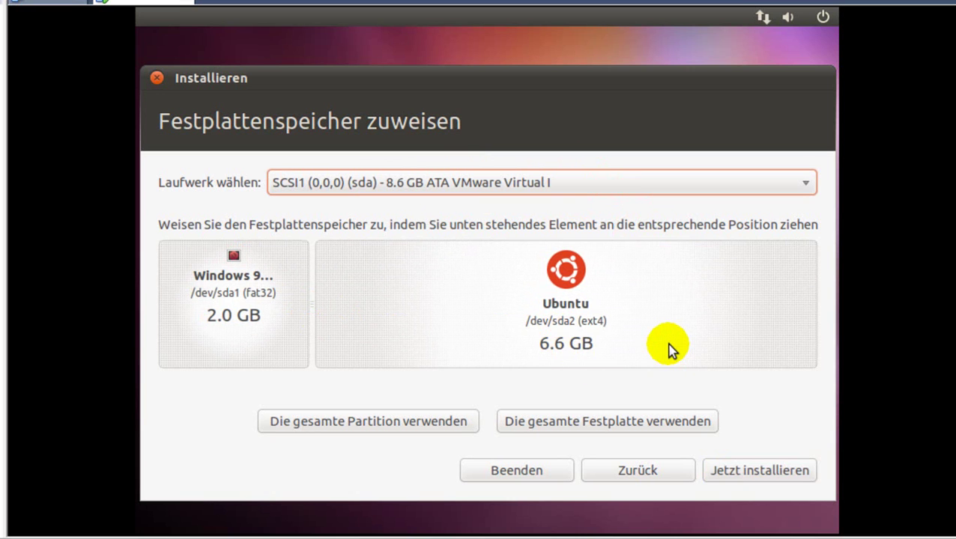
pyautogui.moveTo(313, 304)
pyautogui.mouseDown()
pyautogui.moveTo(691, 307)
pyautogui.moveTo(134, 304)
pyautogui.moveTo(318, 305)
pyautogui.mouseUp()
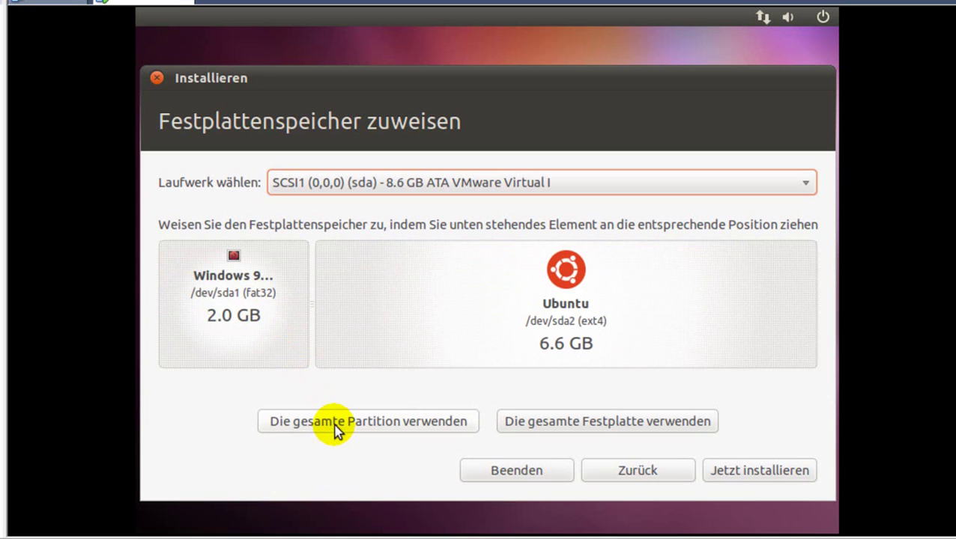
pyautogui.click(354, 180)
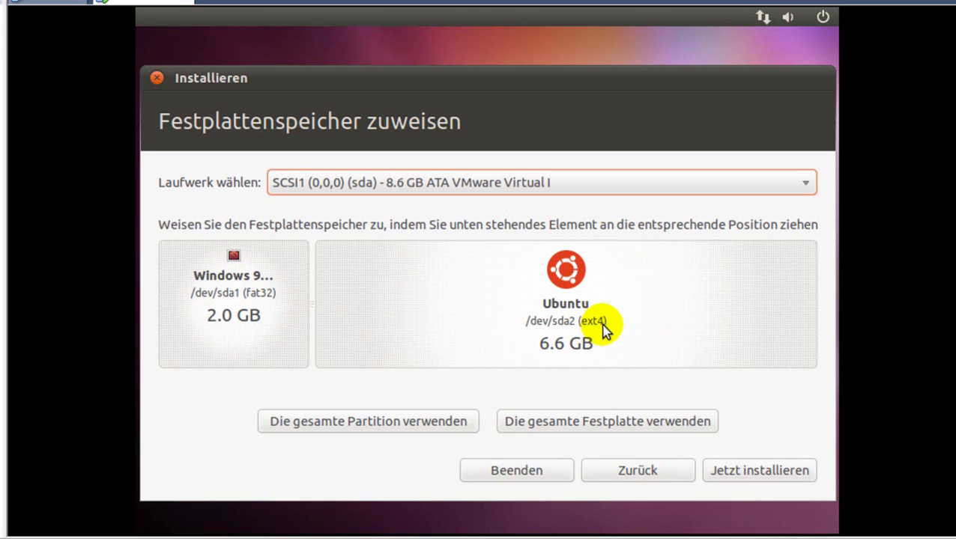
pyautogui.moveTo(444, 81); pyautogui.dragTo(447, 59)
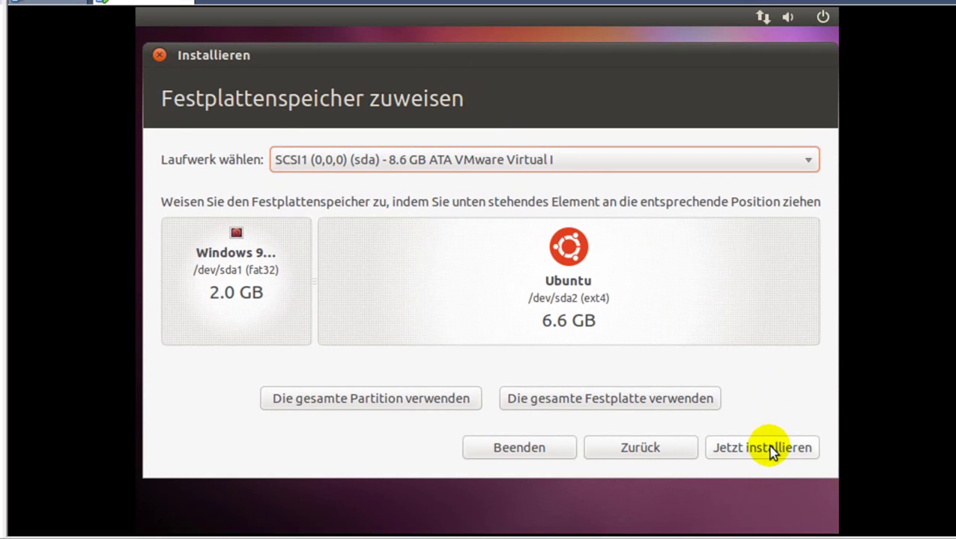
# Start 'Jetzt installieren' and accept writing the partition changes to the disk with Weiter
pyautogui.click(771, 448)
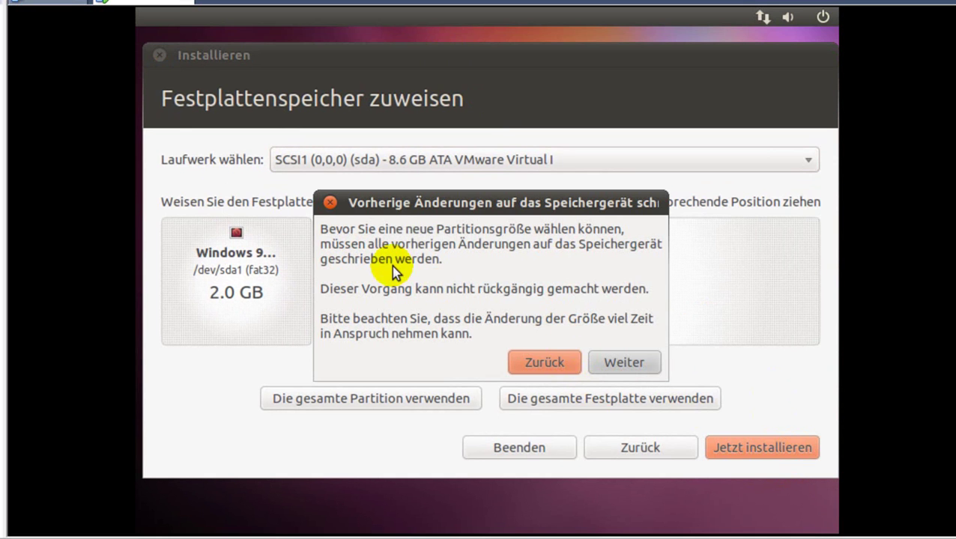
pyautogui.moveTo(430, 212)
pyautogui.mouseDown()
pyautogui.moveTo(409, 198)
pyautogui.moveTo(454, 204)
pyautogui.moveTo(439, 206)
pyautogui.moveTo(485, 196)
pyautogui.moveTo(442, 202)
pyautogui.mouseUp()
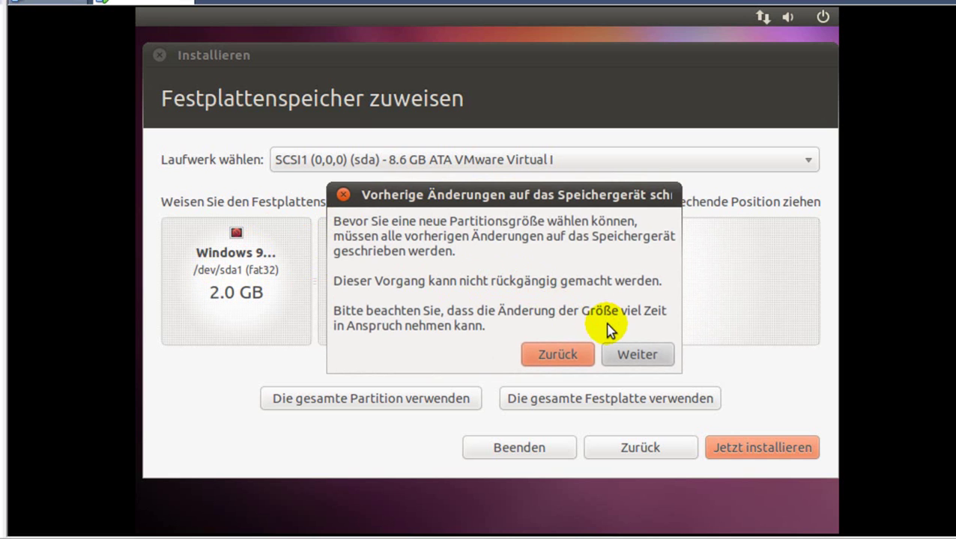
pyautogui.click(630, 355)
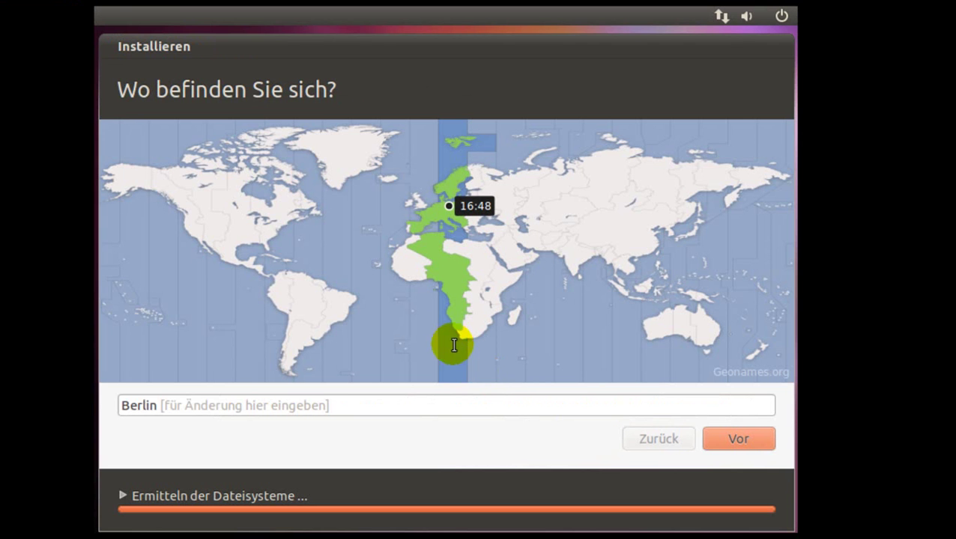
# Try several cities on the time-zone map, from Kinshasa to Vaduz, settling on Prague
pyautogui.click(459, 307)
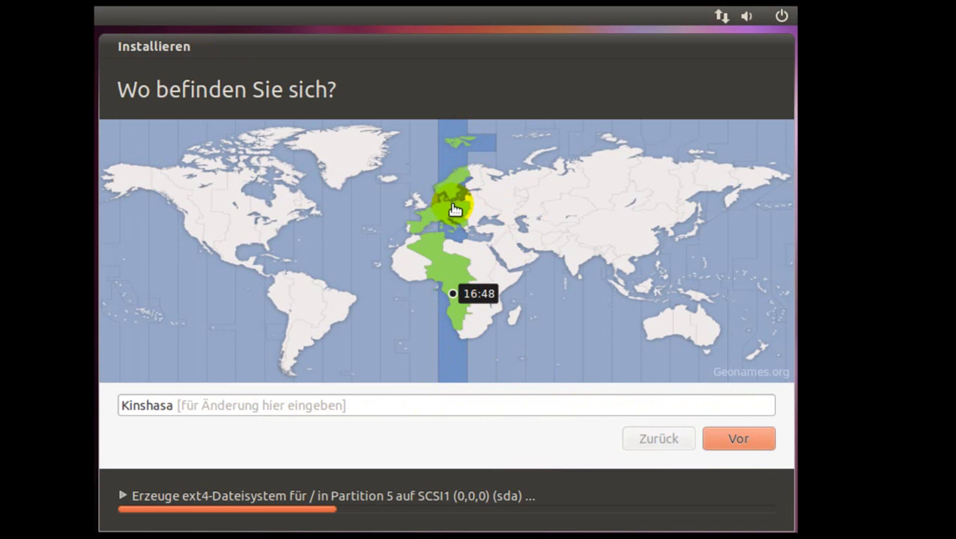
pyautogui.click(493, 352)
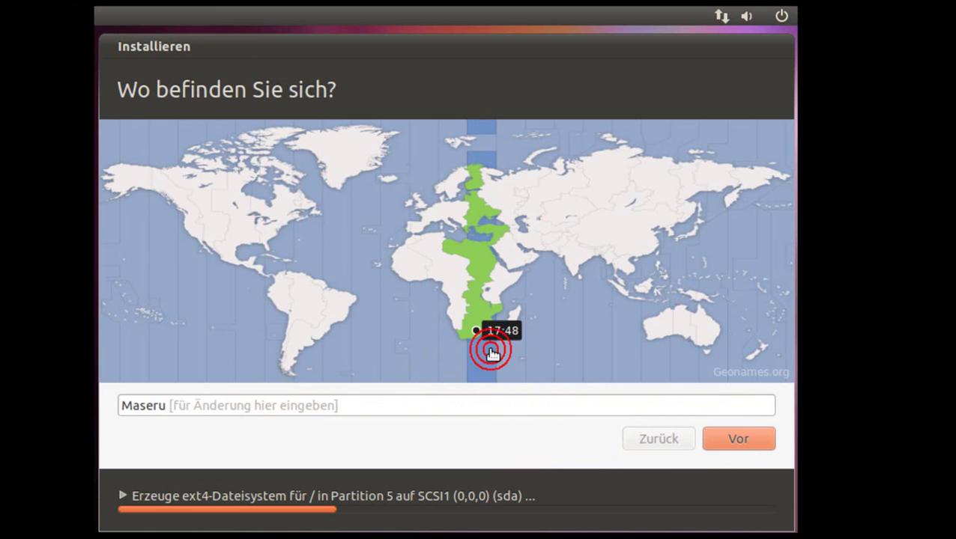
pyautogui.click(514, 342)
pyautogui.click(534, 358)
pyautogui.click(576, 374)
pyautogui.click(459, 366)
pyautogui.click(450, 216)
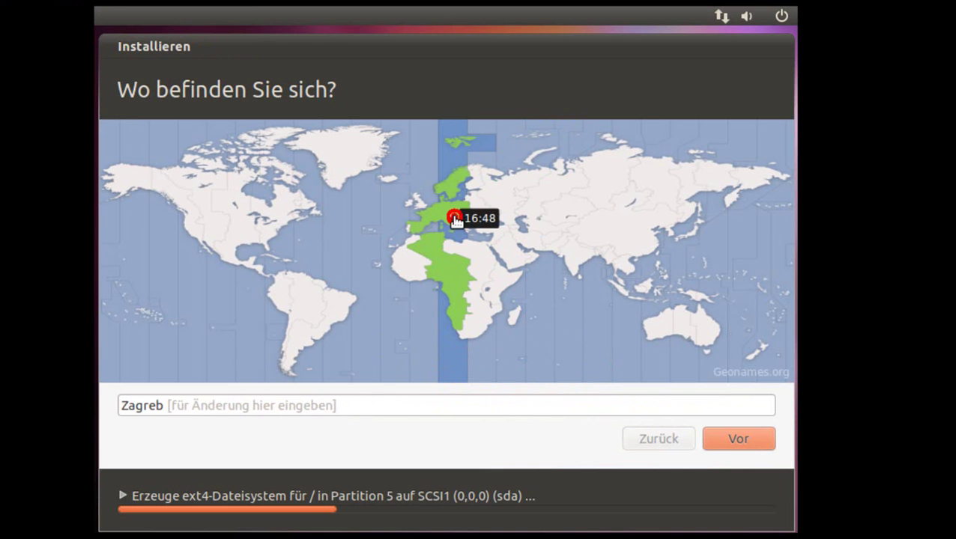
pyautogui.click(449, 217)
pyautogui.click(444, 214)
pyautogui.click(449, 217)
# Replace the location with Berlin, choose 'Berlin (Berlin, Germany)', and continue
pyautogui.click(388, 409)
pyautogui.press('BackSpace')
pyautogui.press('BackSpace')
pyautogui.press('BackSpace')
pyautogui.press('BackSpace')
pyautogui.press('BackSpace')
pyautogui.press('BackSpace')
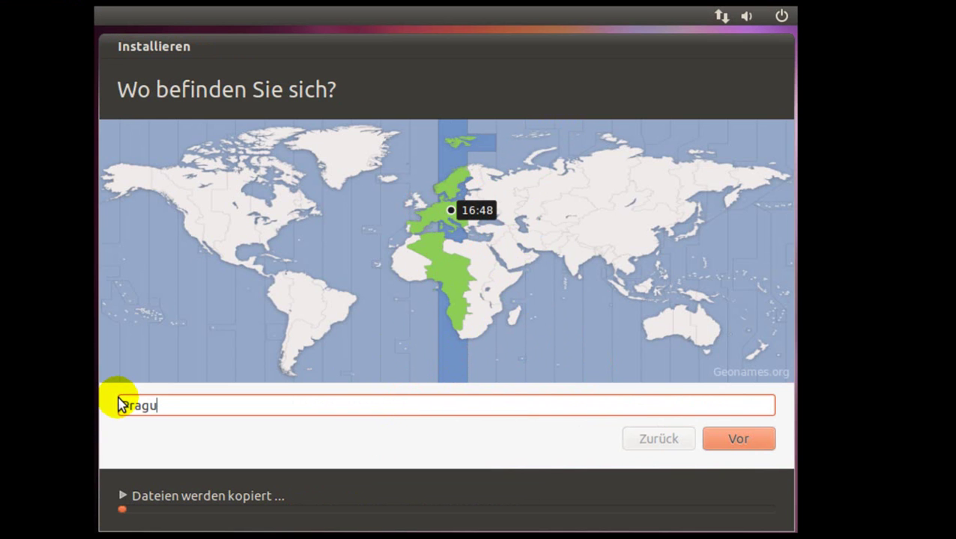
pyautogui.write('Berlin')
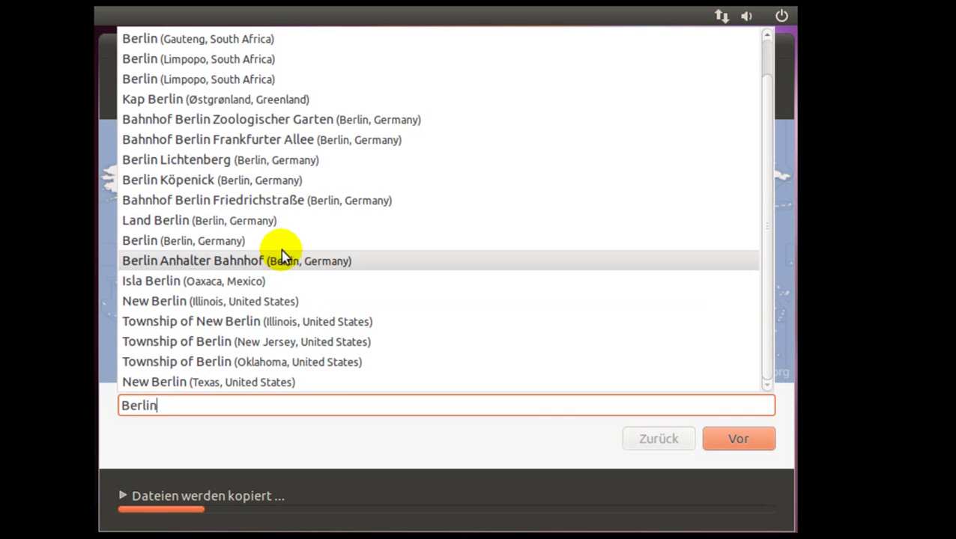
pyautogui.click(229, 242)
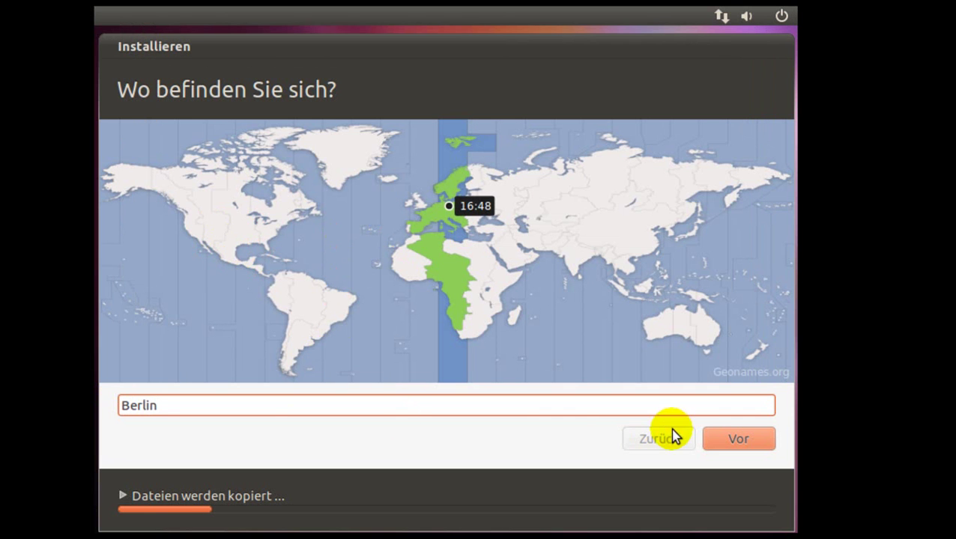
pyautogui.click(721, 439)
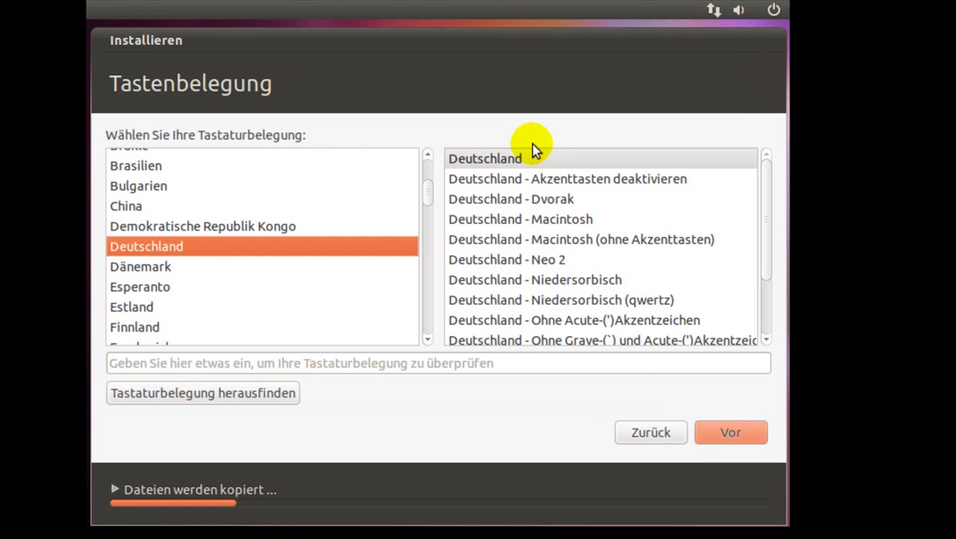
# Keep the plain Deutschland layout after testing 'GÖ' in the test field, then continue
pyautogui.click(542, 158)
pyautogui.click(348, 368)
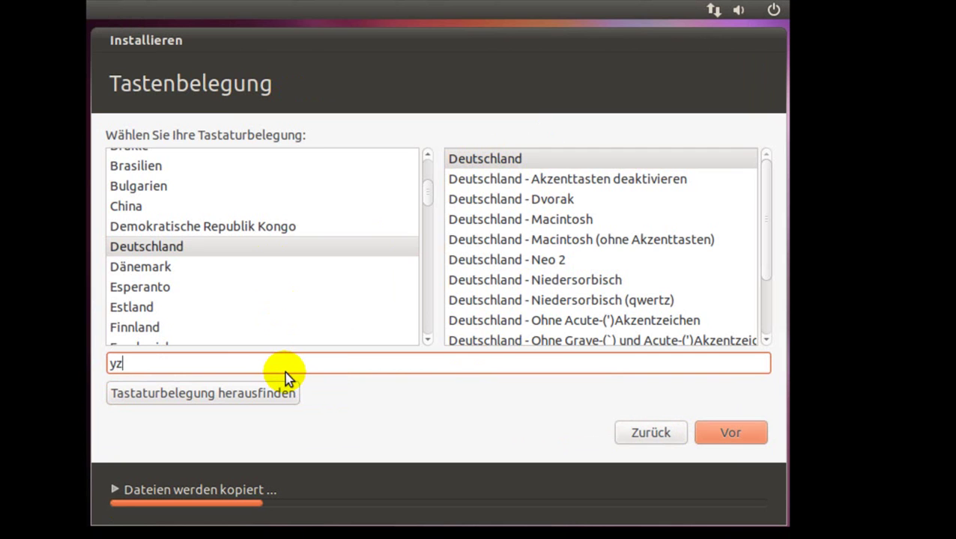
pyautogui.press('BackSpace')
pyautogui.write('GÖ')
pyautogui.press('BackSpace')
pyautogui.press('BackSpace')
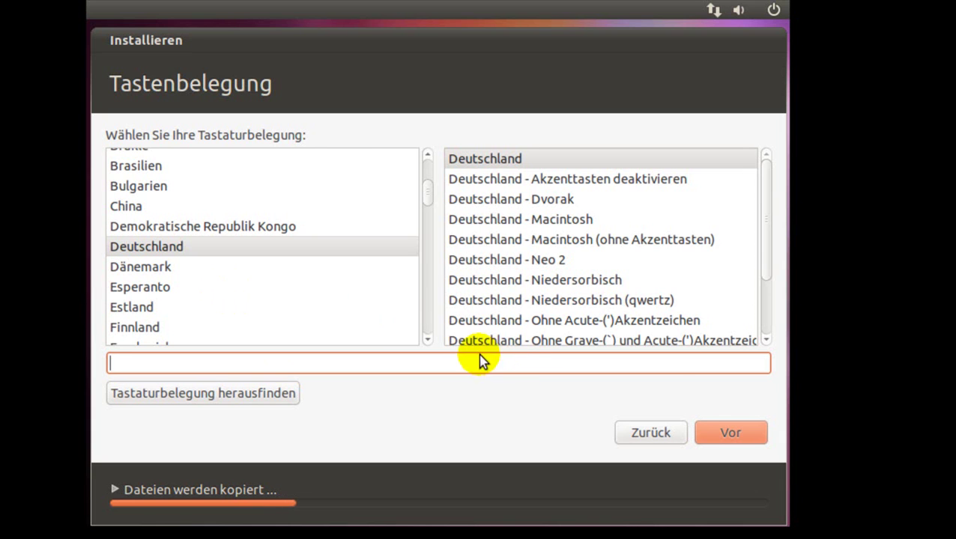
pyautogui.click(704, 427)
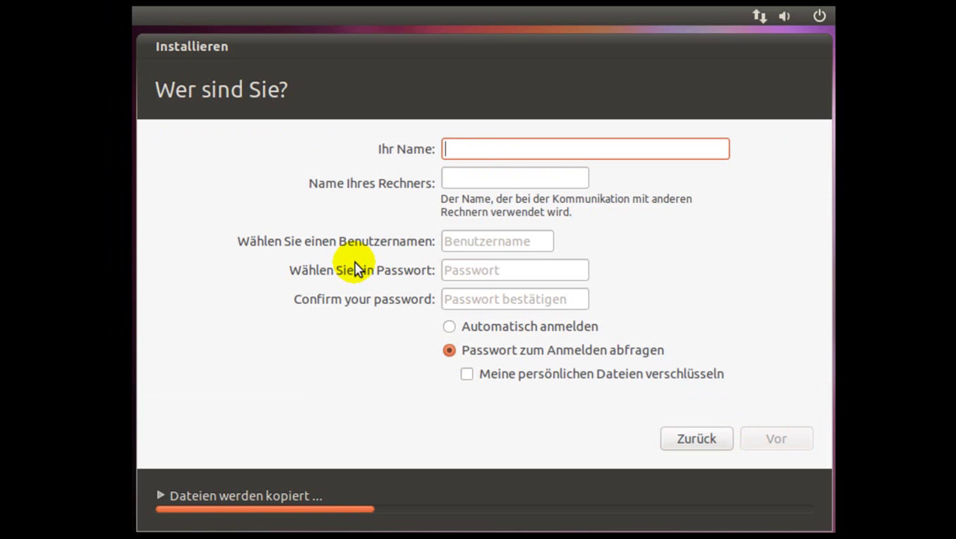
# Enter the new user's name and edit the computer name field
pyautogui.write('reklrekl')
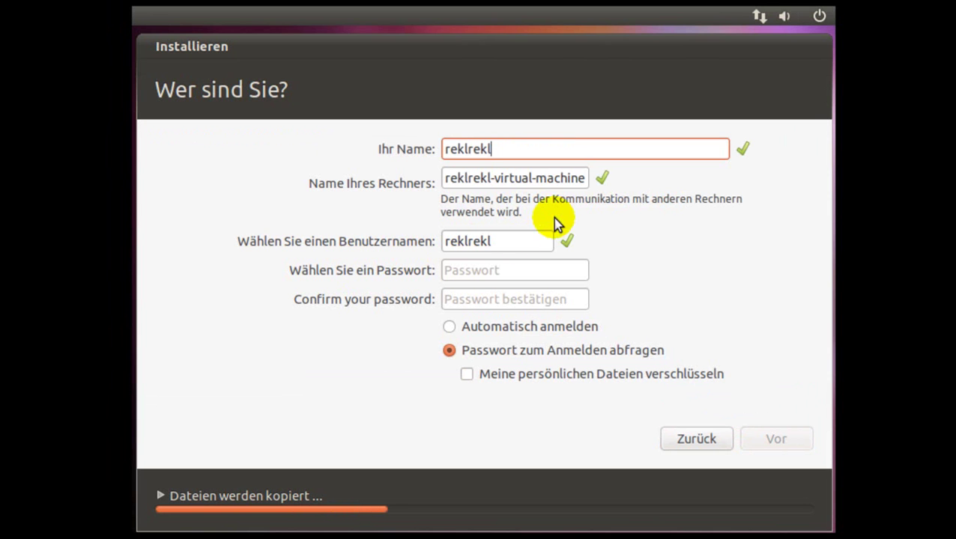
pyautogui.moveTo(585, 179); pyautogui.dragTo(508, 182)
pyautogui.click(580, 179)
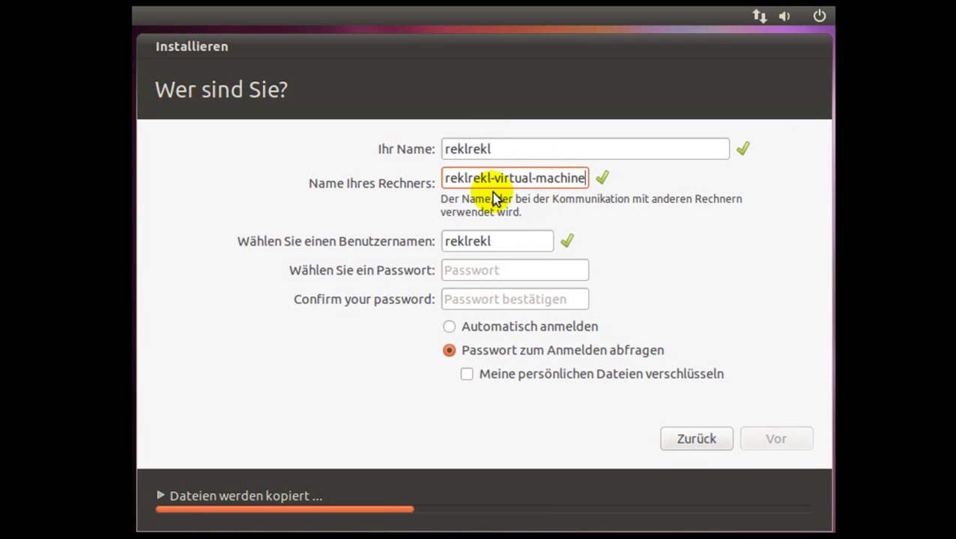
# Enter and confirm the login password, then proceed with the installation
pyautogui.click(528, 274)
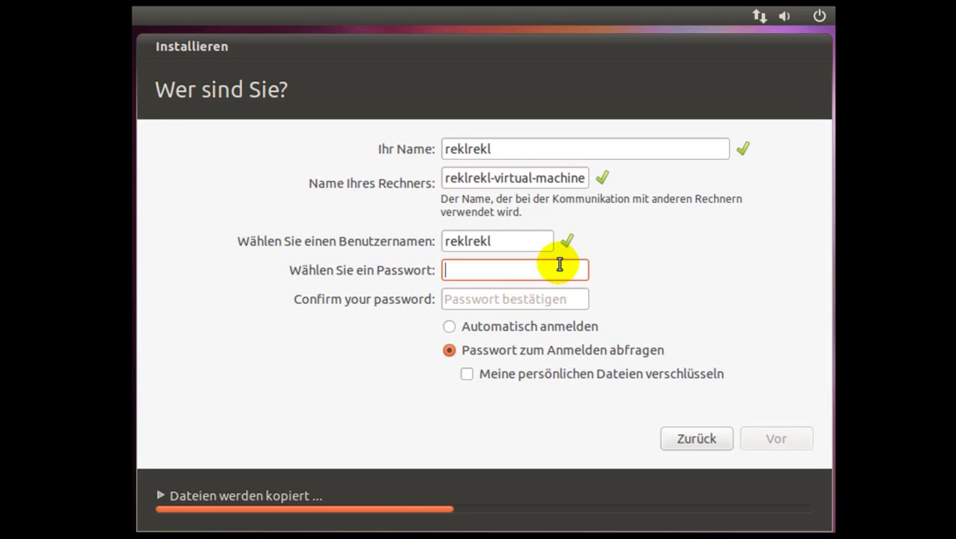
pyautogui.write('1234567')
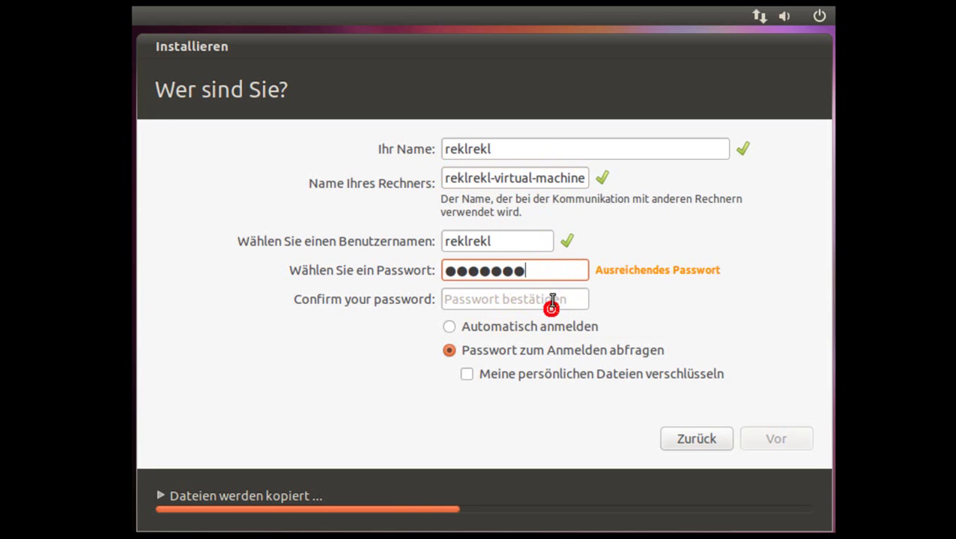
pyautogui.click(550, 299)
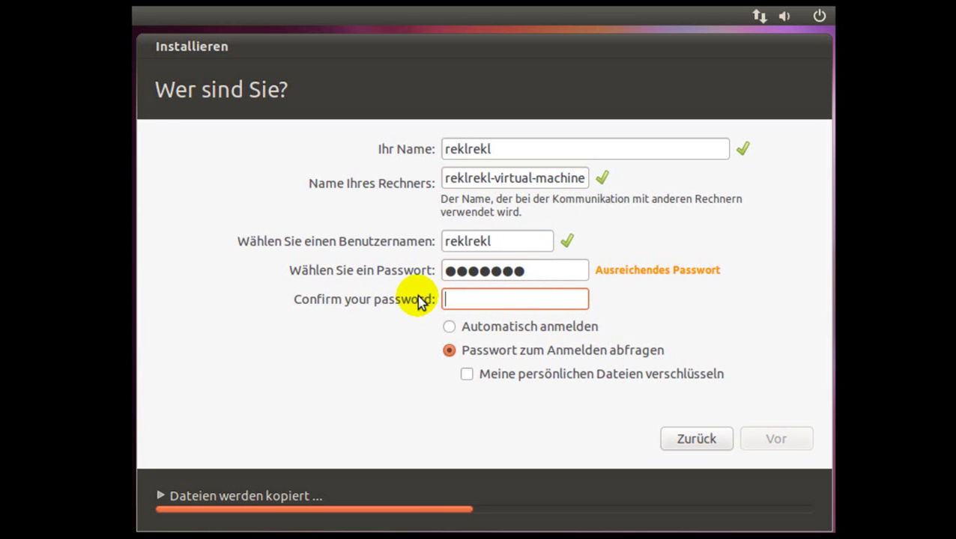
pyautogui.write('1234567')
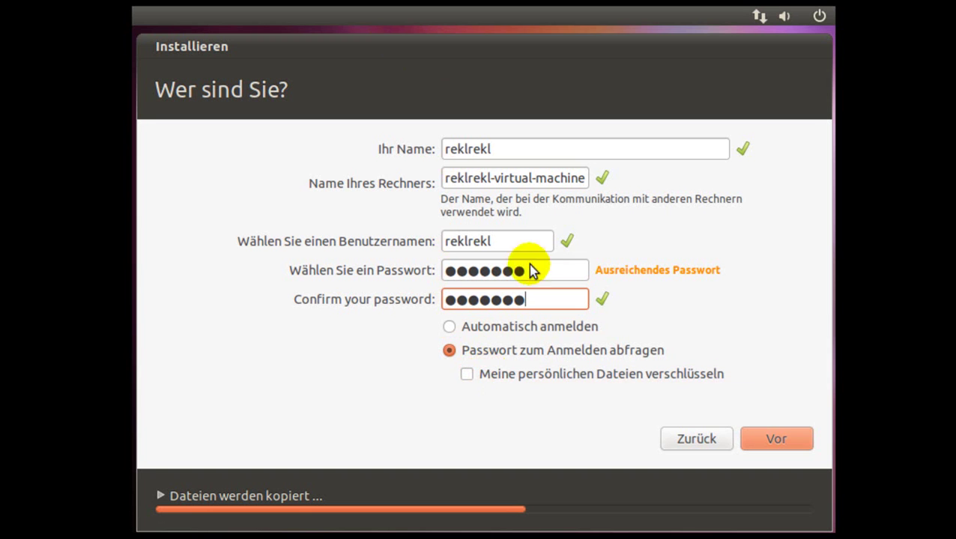
pyautogui.click(764, 440)
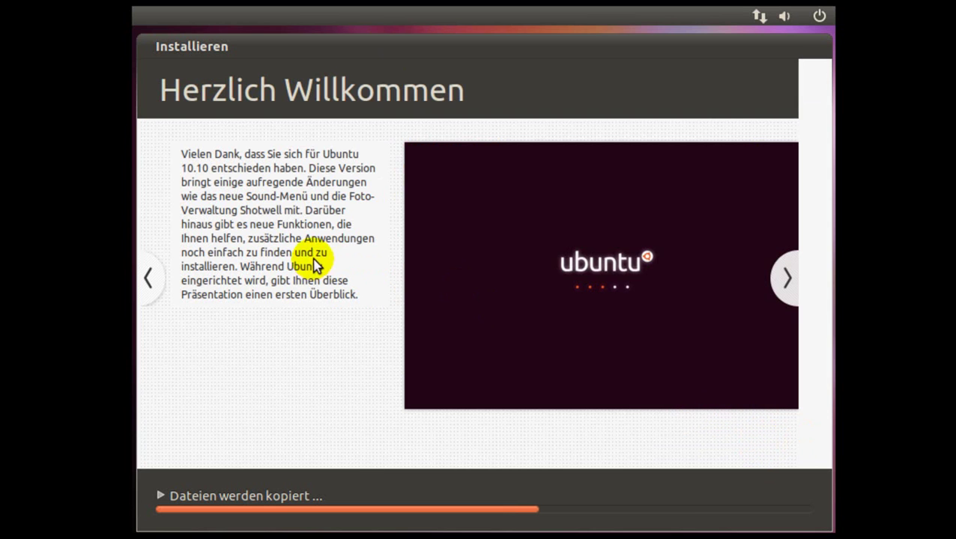
# Page forward through two installer slides while files copy until installation completes
pyautogui.click(784, 279)
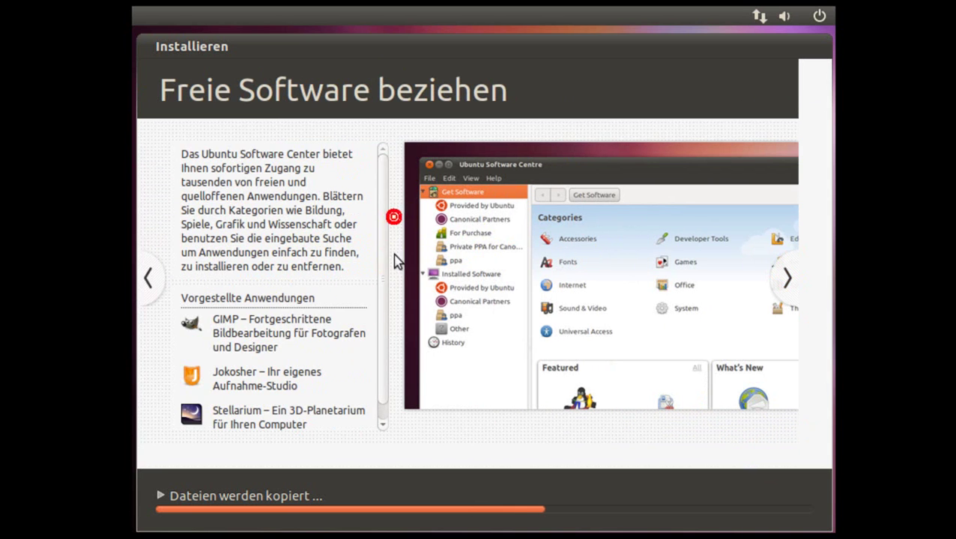
pyautogui.scroll(-1, 389, 255)
pyautogui.scroll(1, 383, 228)
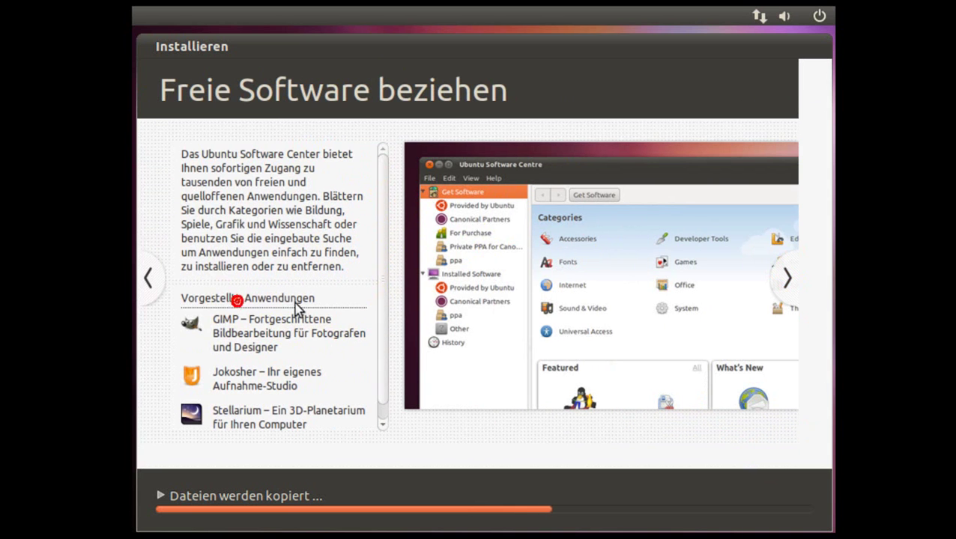
pyautogui.click(781, 277)
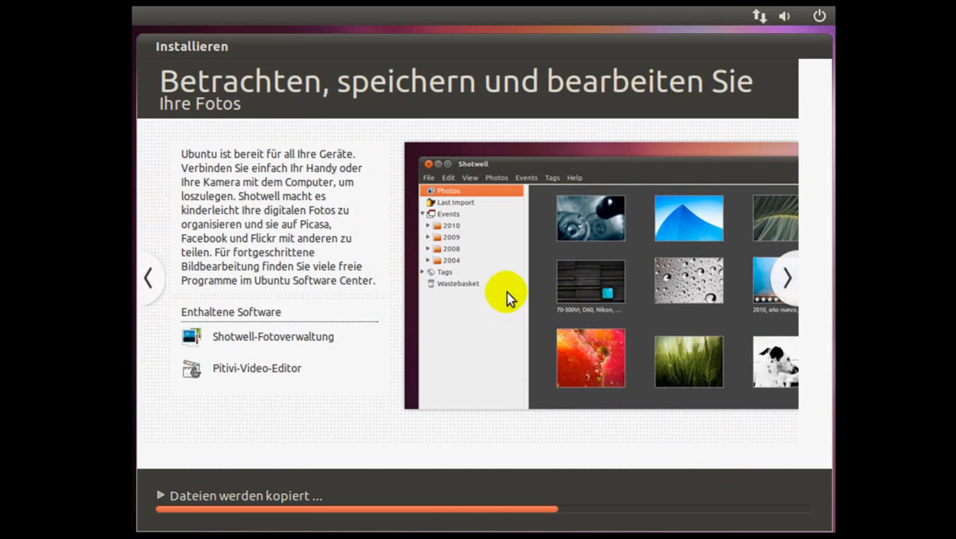
pyautogui.click(302, 318)
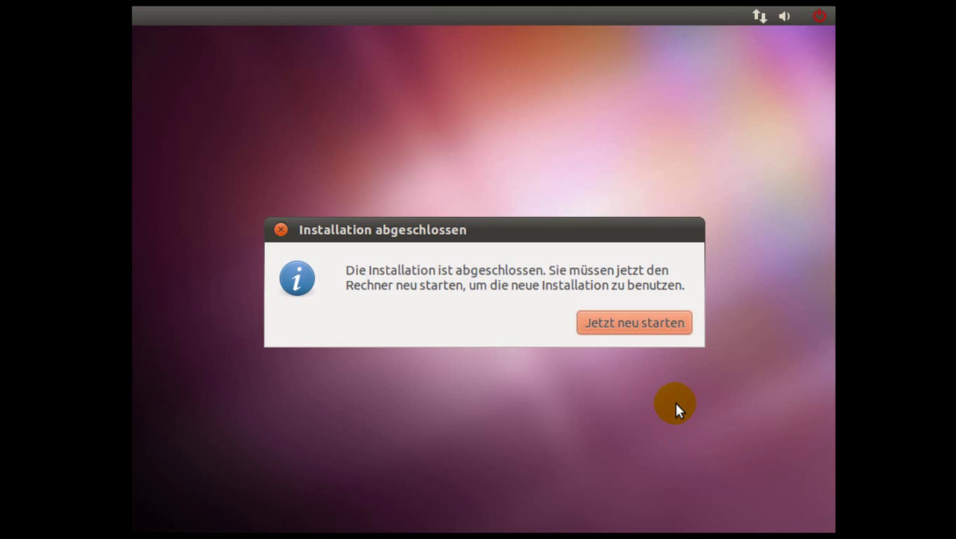
# Choose Jetzt neu starten and uncheck Connect at power on for the removable disc image
pyautogui.click(640, 322)
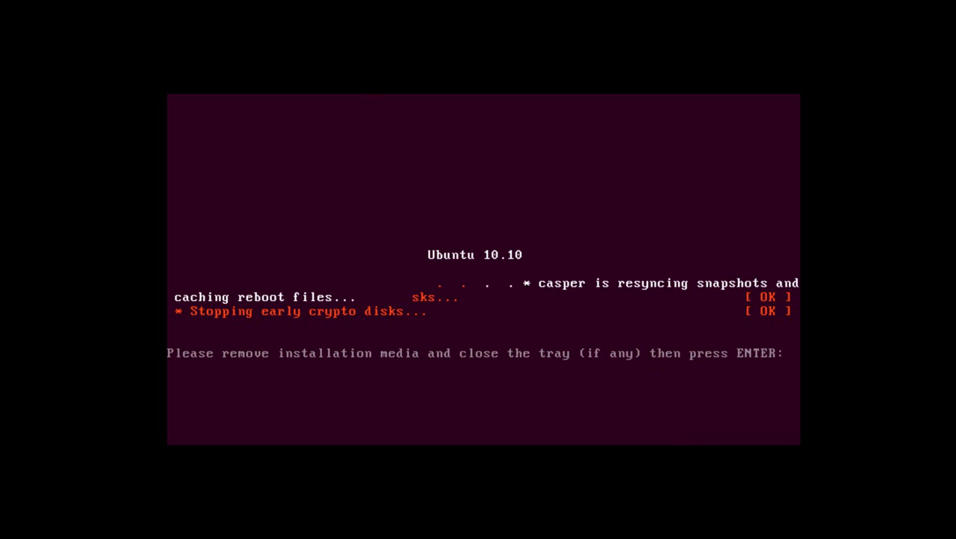
pyautogui.click(352, 2)
pyautogui.moveTo(572, 2)
pyautogui.moveTo(618, 3)
pyautogui.click(776, 9)
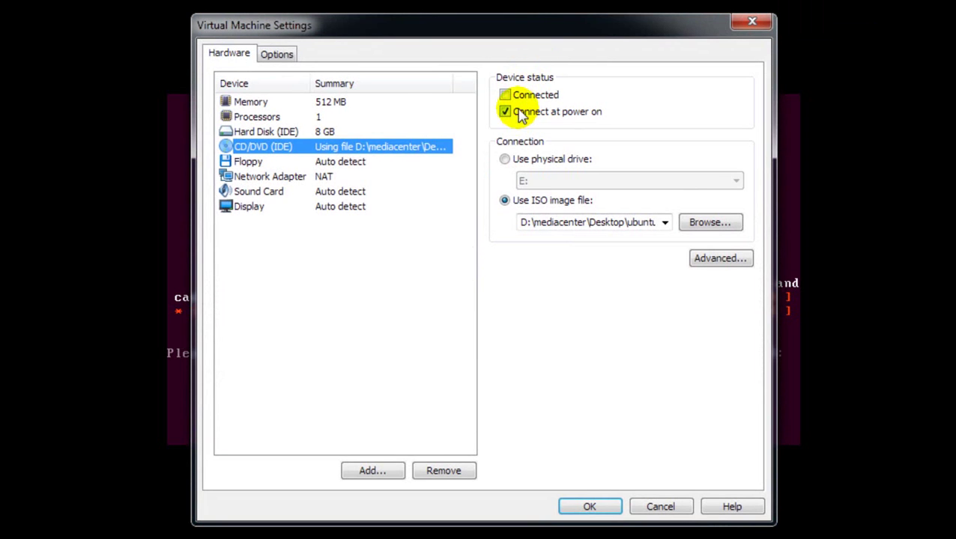
pyautogui.click(515, 111)
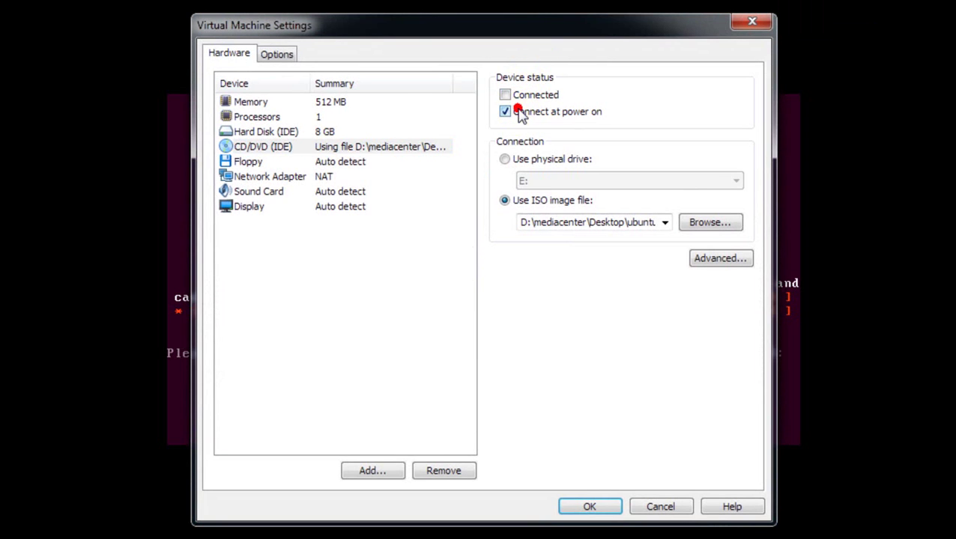
pyautogui.click(588, 508)
pyautogui.click(443, 302)
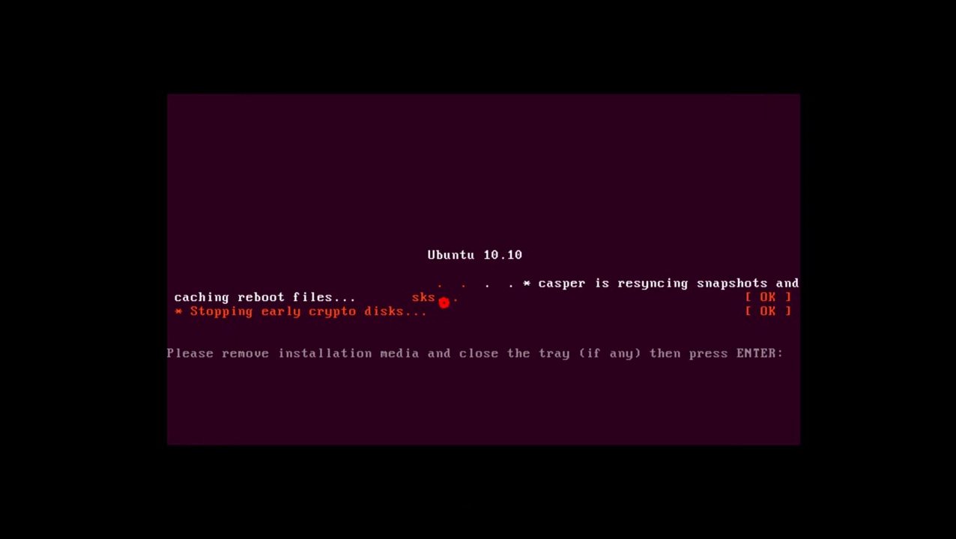
pyautogui.press('Return')
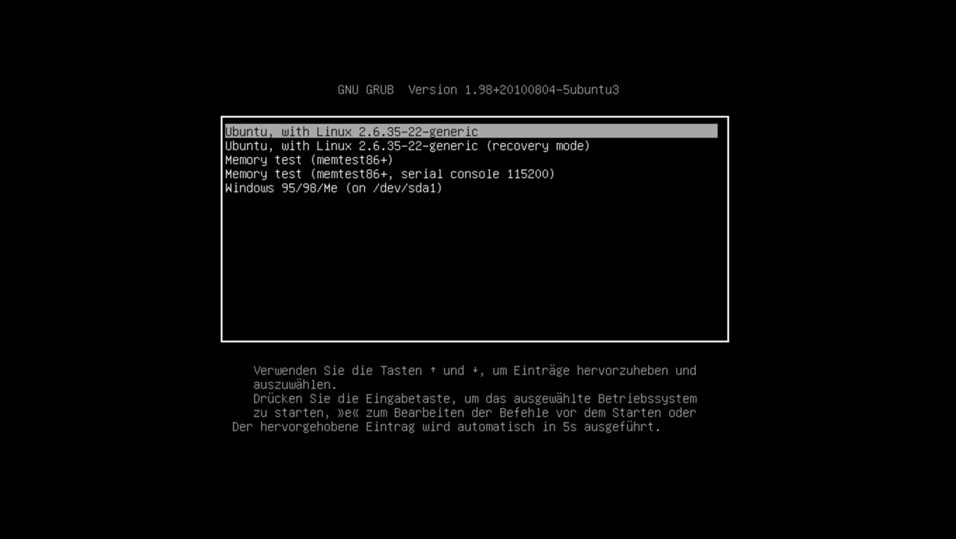
# Highlight 'Windows 95/98/Me (on /dev/sda1)' in the GRUB menu and boot it
pyautogui.press('Down')
pyautogui.press('Down')
pyautogui.press('Down')
pyautogui.press('Down')
pyautogui.press('Up')
pyautogui.press('Up')
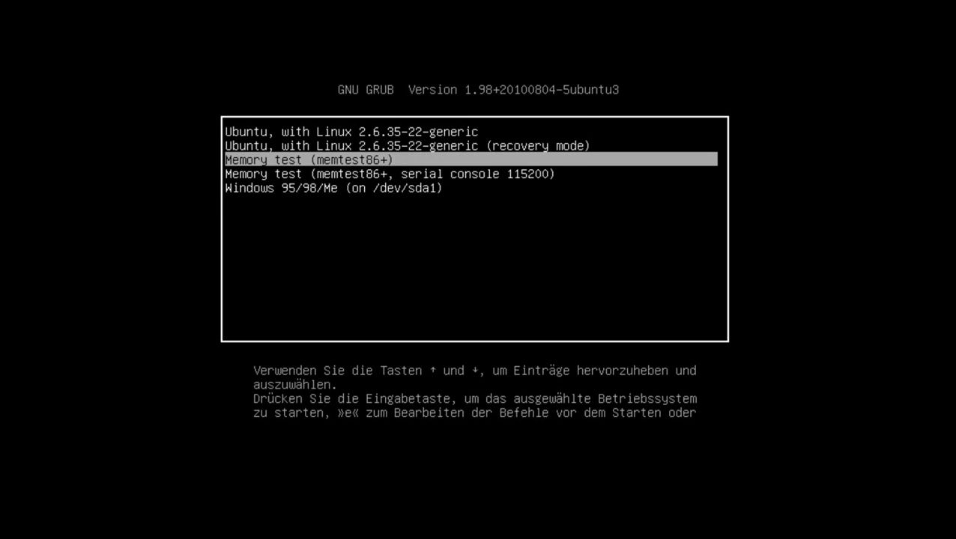
pyautogui.press('Up')
pyautogui.press('Up')
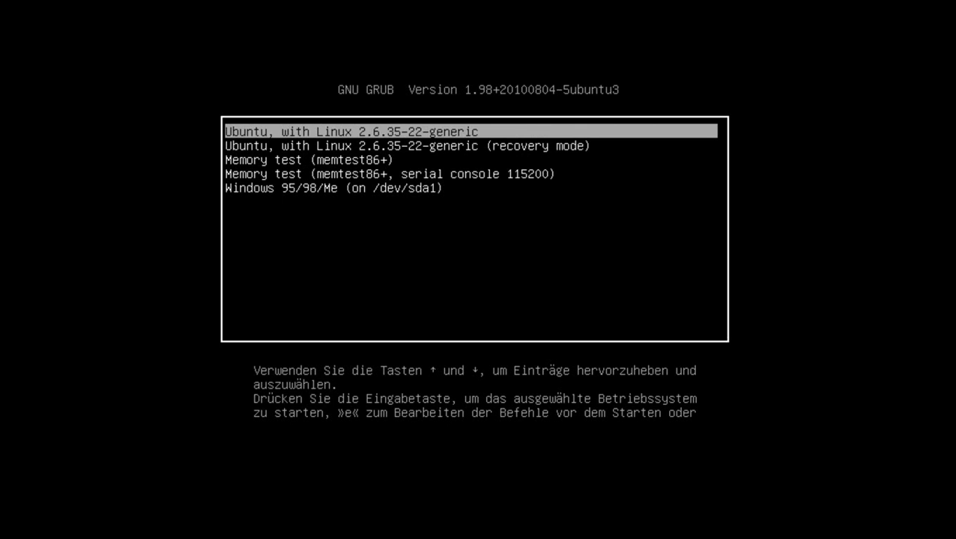
pyautogui.press('Down')
pyautogui.press('Down')
pyautogui.press('Down')
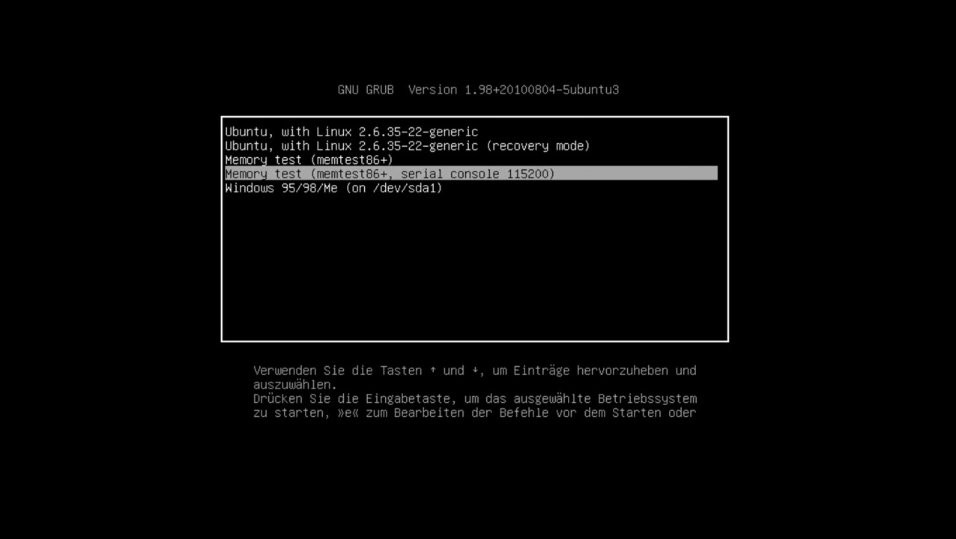
pyautogui.press('Down')
pyautogui.press('Return')
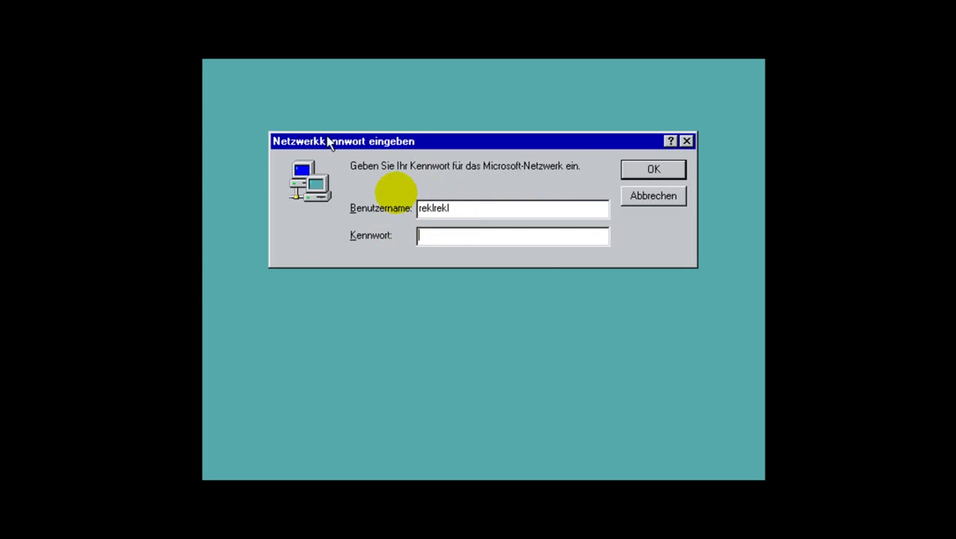
# Accept the network password login, then pick Neu starten in the Windows beenden dialog
pyautogui.moveTo(406, 140); pyautogui.dragTo(466, 159)
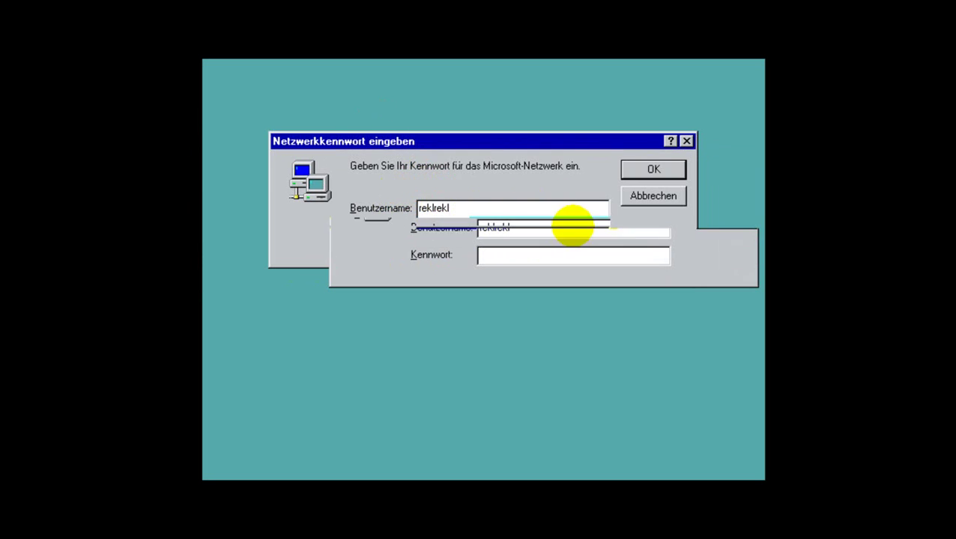
pyautogui.click(739, 191)
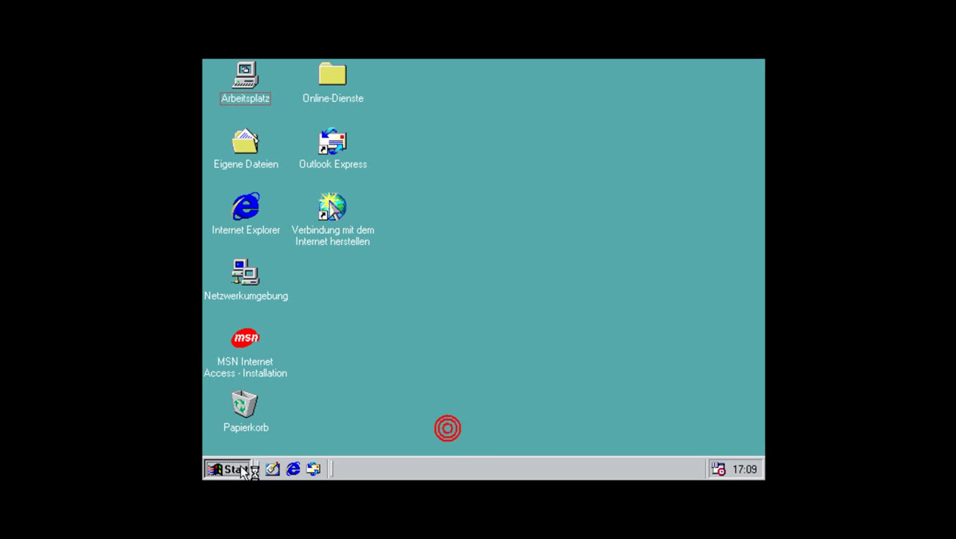
pyautogui.press('super')
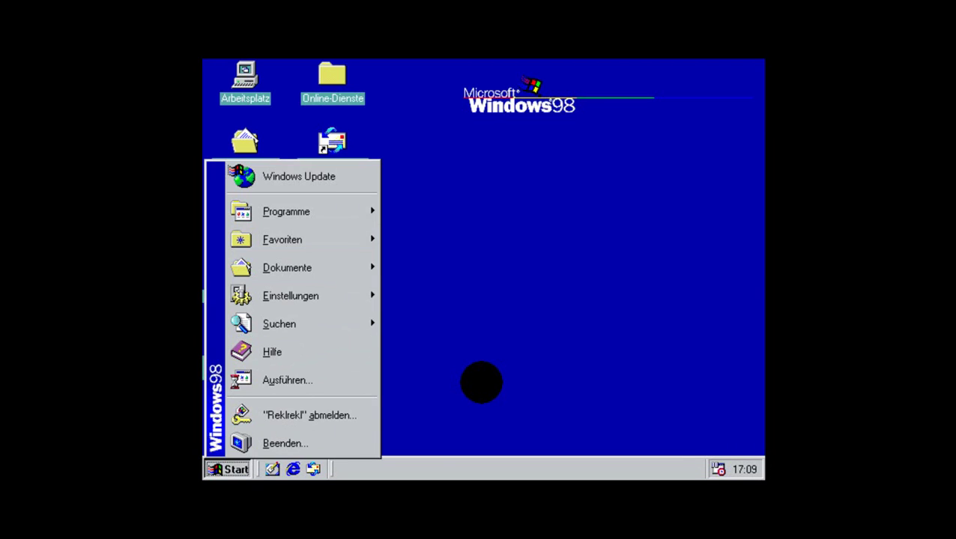
pyautogui.click(289, 452)
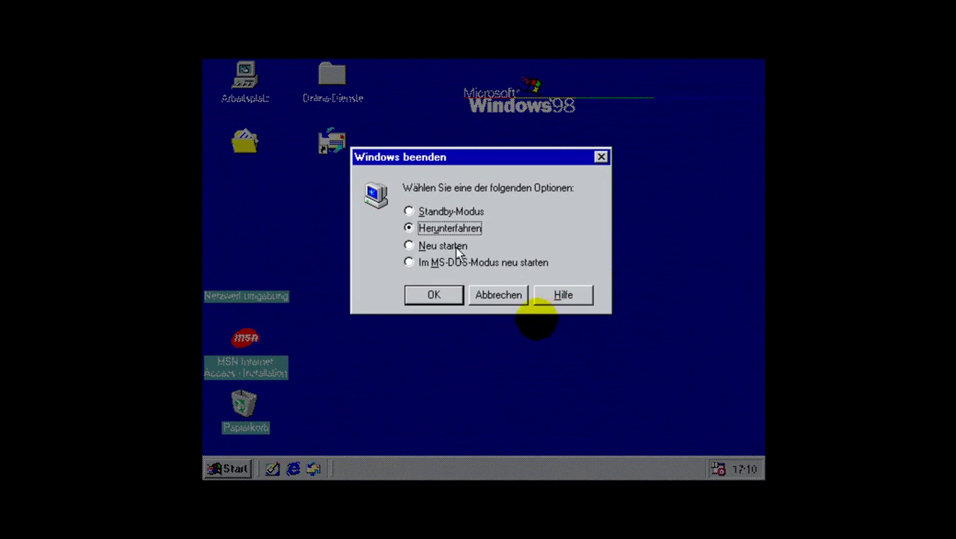
pyautogui.click(443, 245)
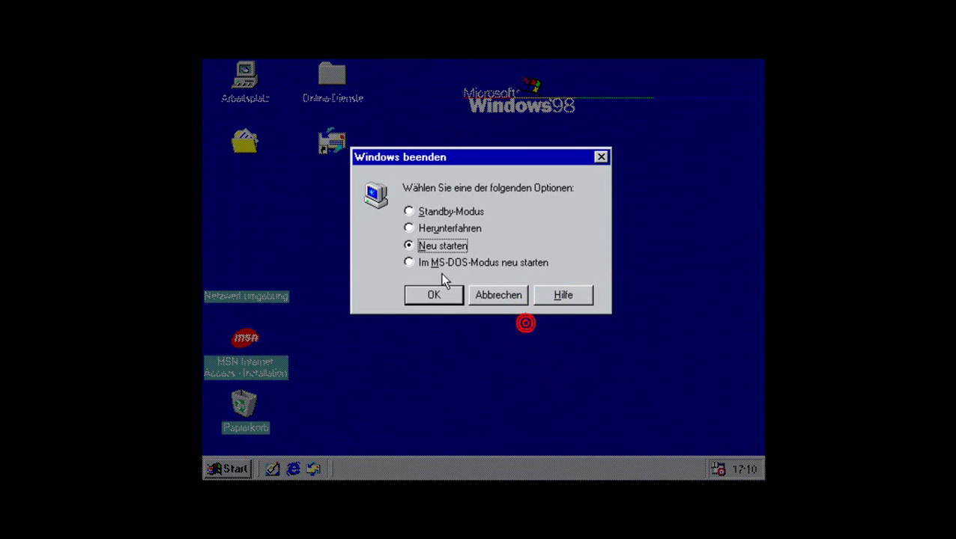
pyautogui.click(436, 295)
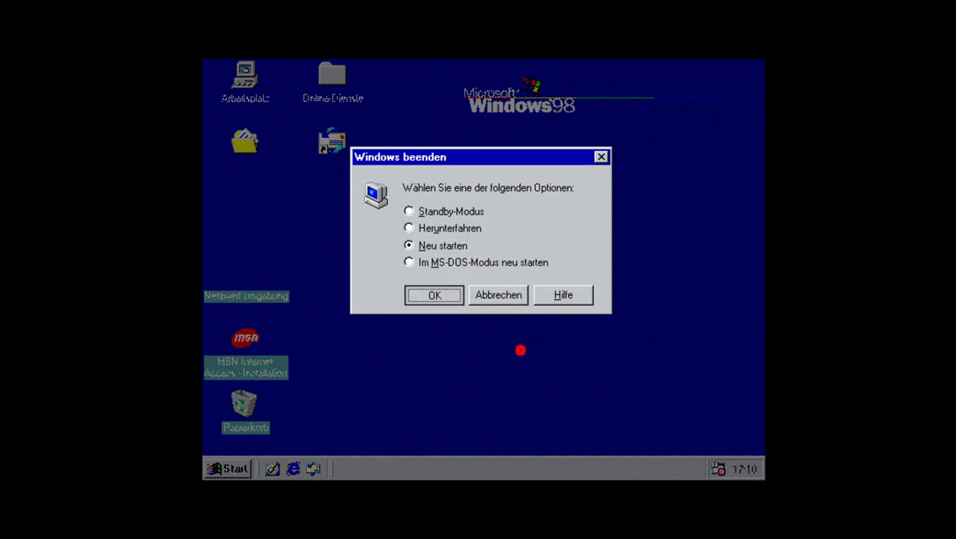